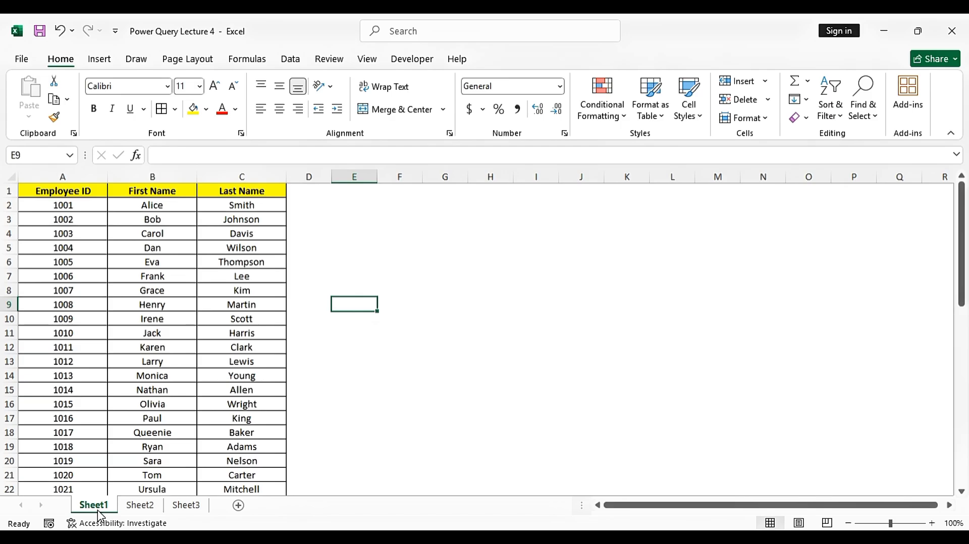
Examine the employee tables on Sheet1, Sheet2 and Sheet3, comparing their columns and the shared Employee ID column
left_click(66, 175)
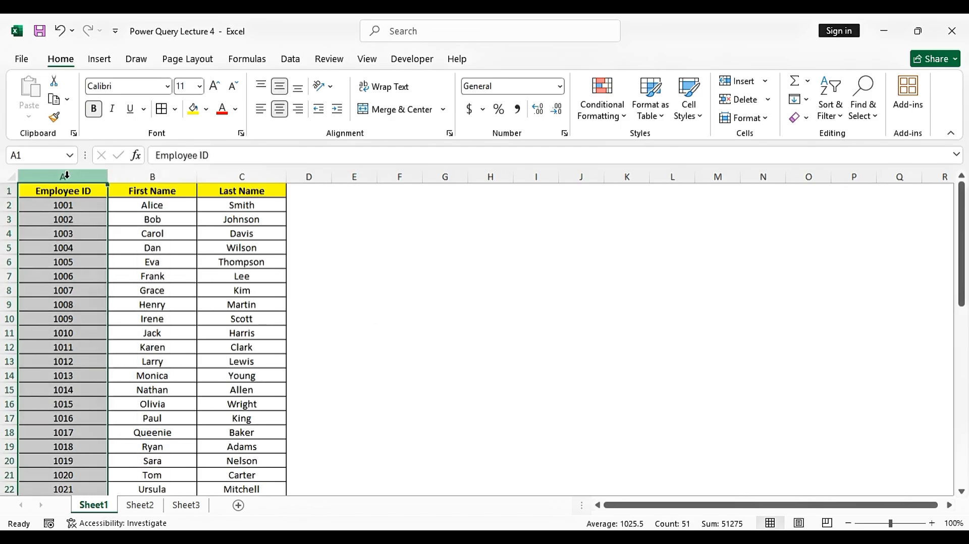
left_click_drag(154, 176, 242, 190)
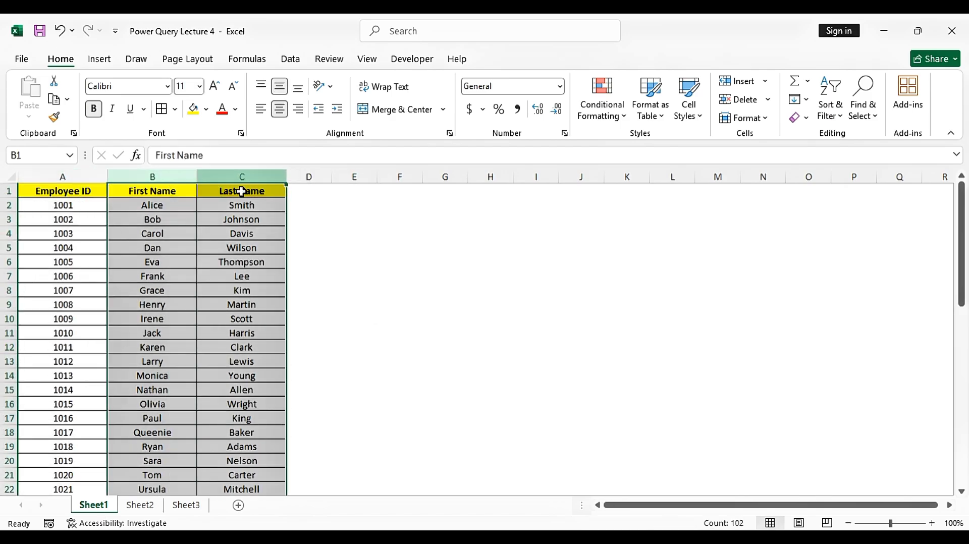
left_click(139, 505)
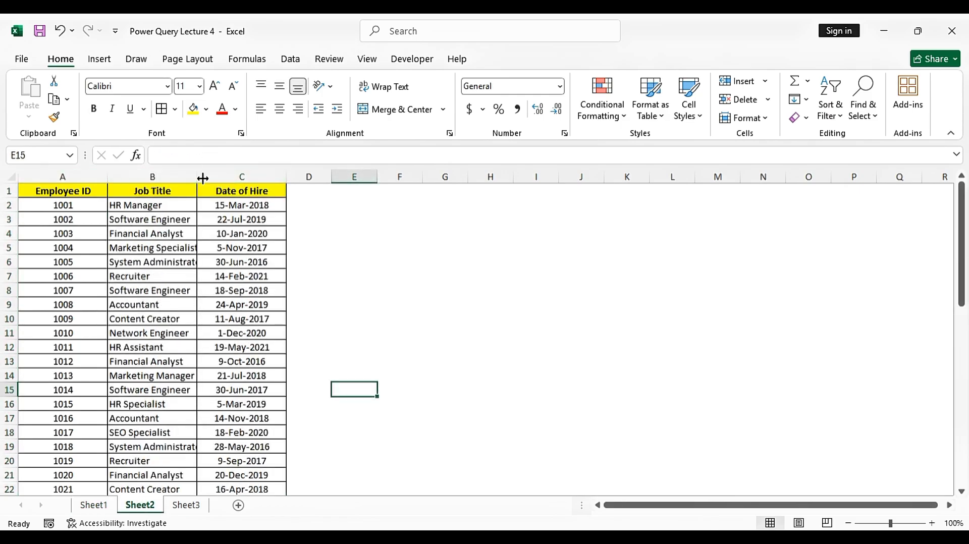
left_click(186, 506)
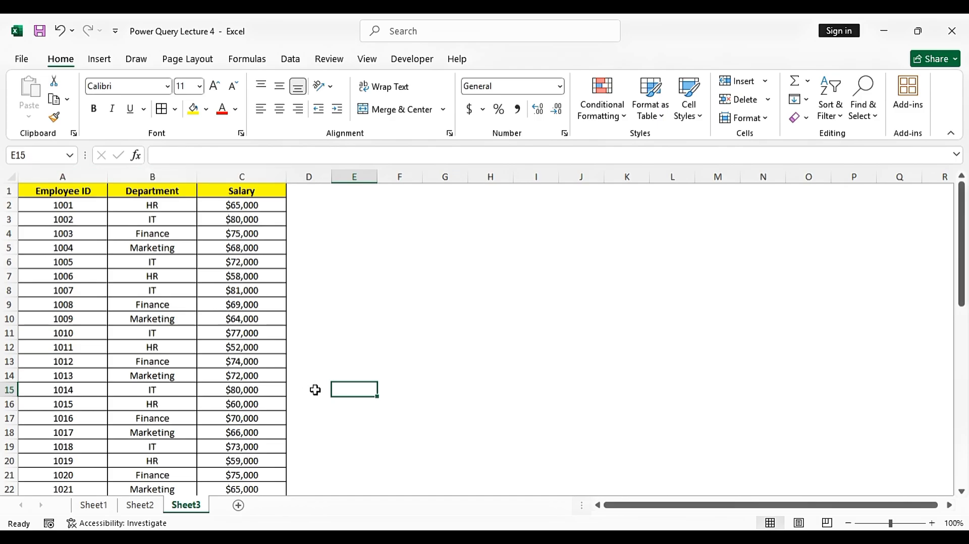
left_click(105, 504)
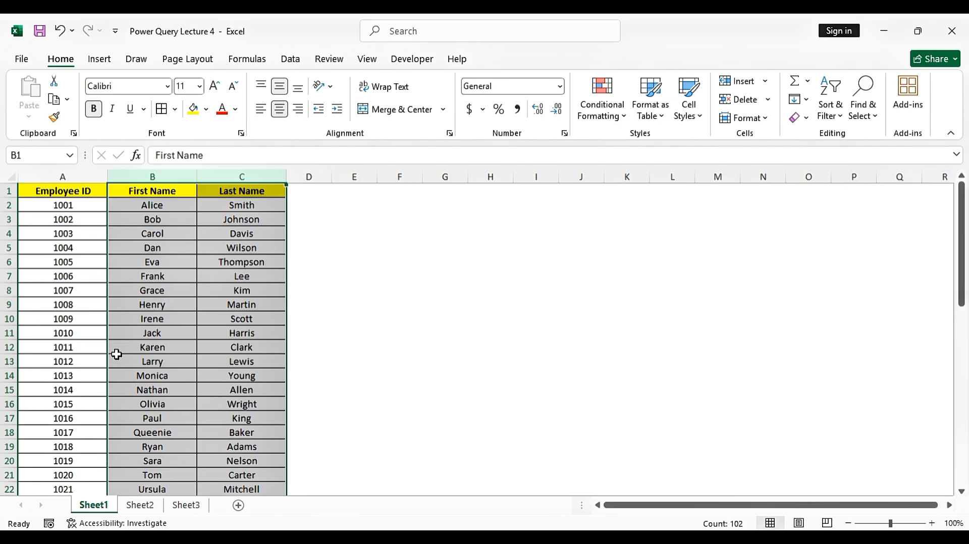
left_click(140, 505)
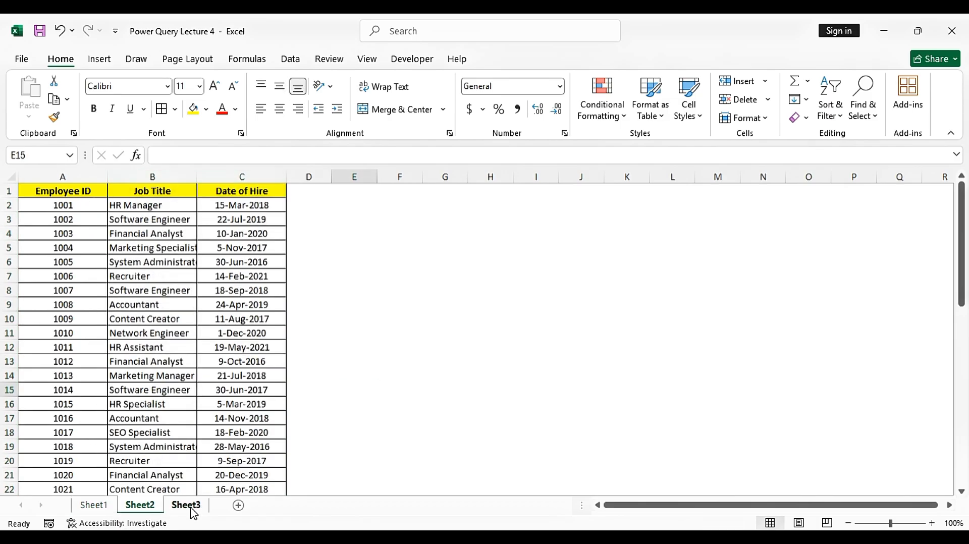
left_click(187, 504)
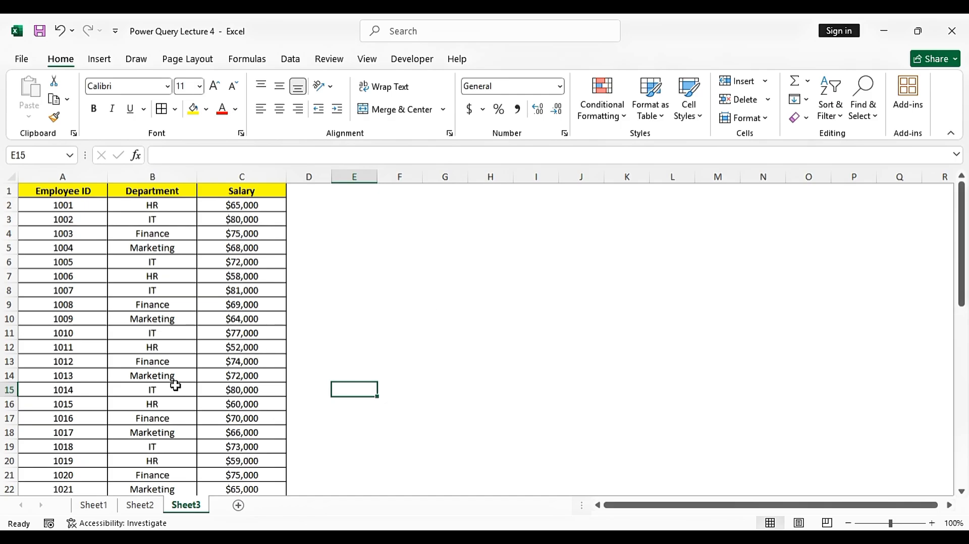
left_click(94, 504)
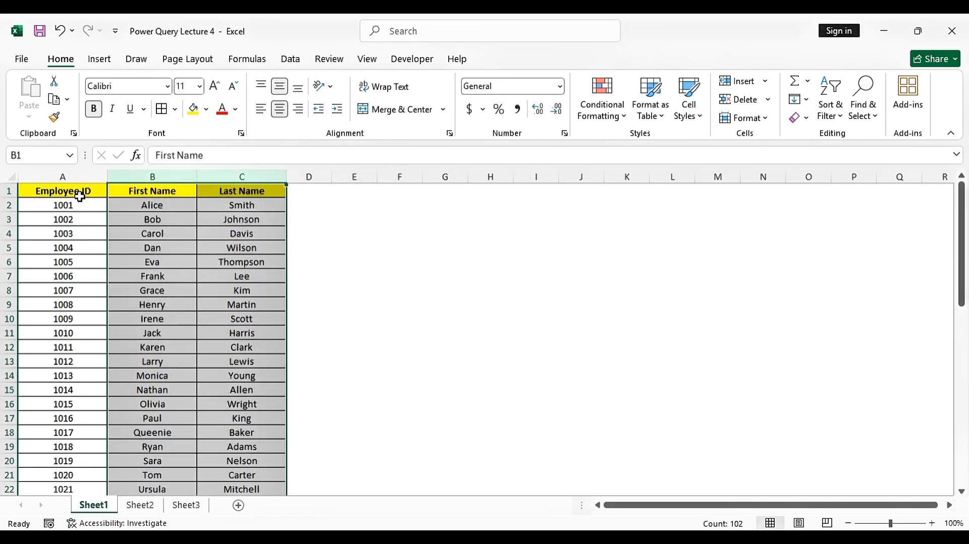
left_click(146, 508)
left_click(186, 505)
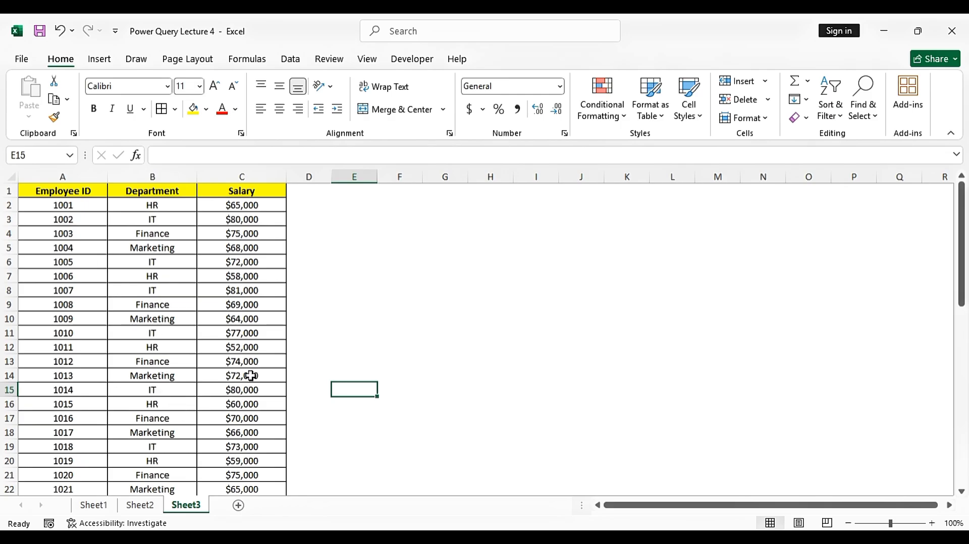
Create a blank workbook and import the Excel workbook Power Query Lecture 4 from the Downloads folder as a data source
key("ctrl+n")
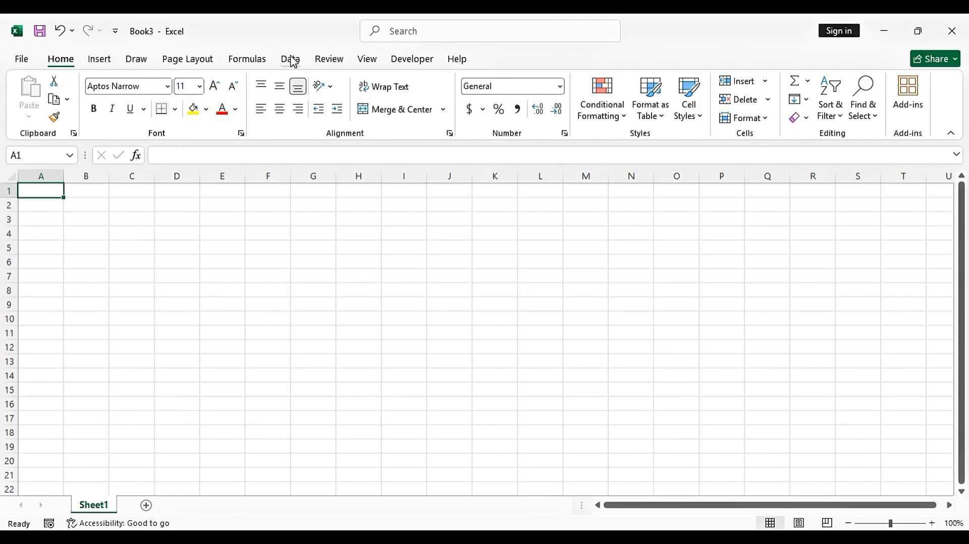
left_click(296, 62)
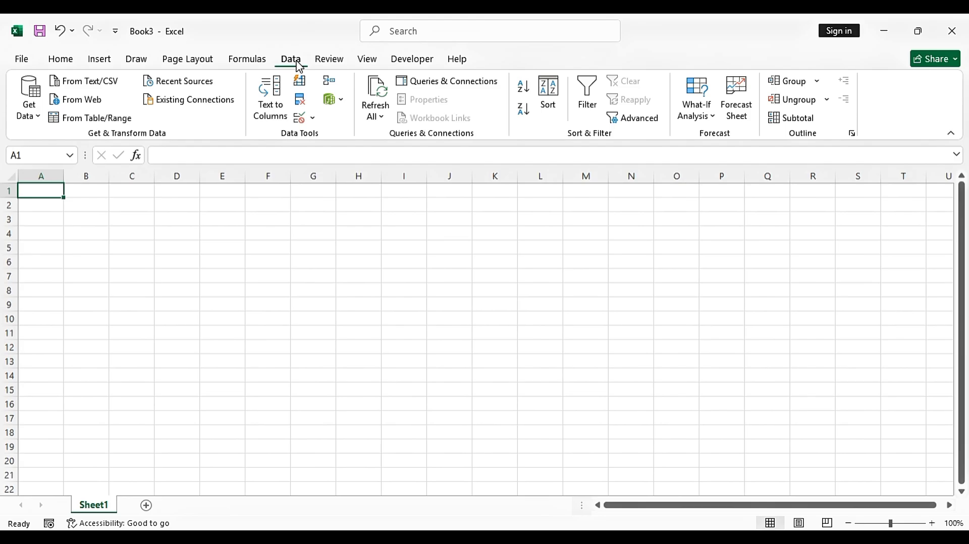
left_click(34, 120)
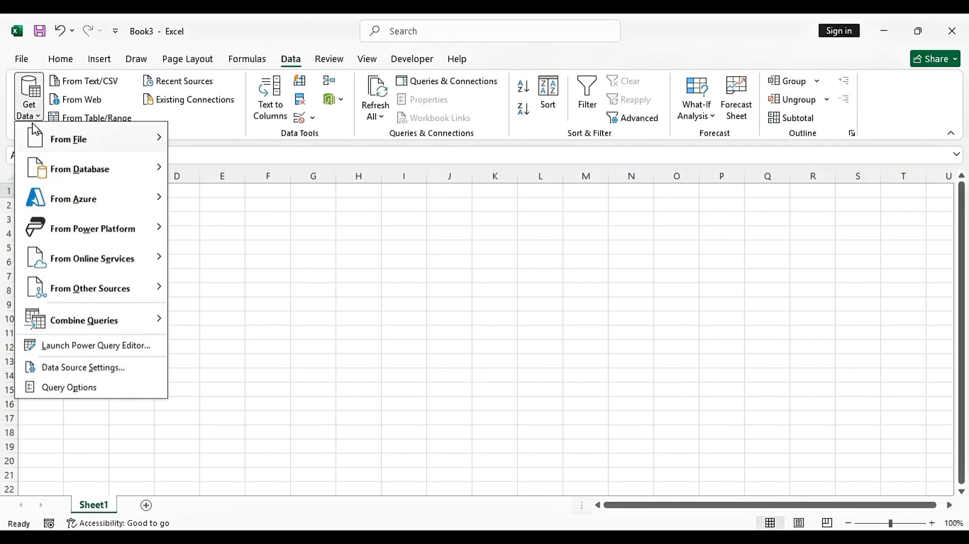
mouse_move(91, 139)
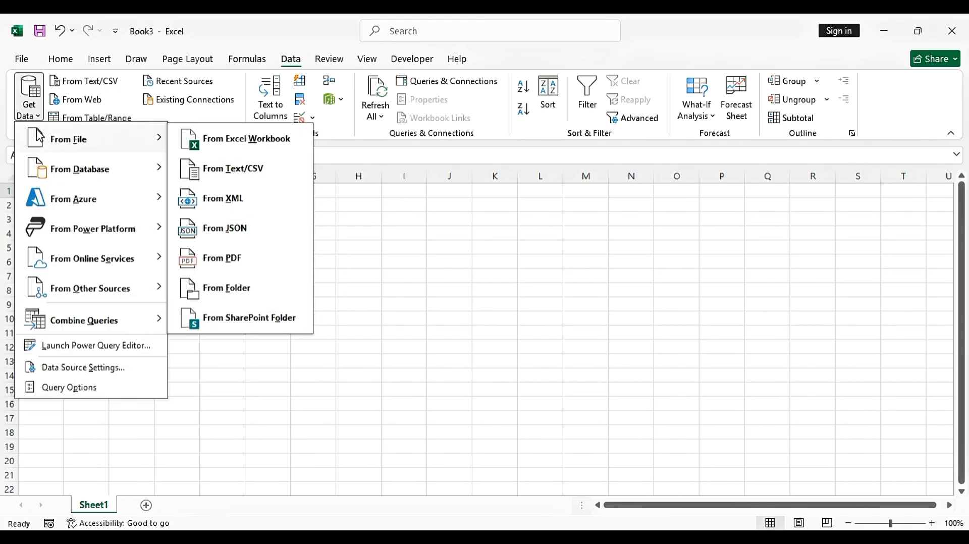
left_click(201, 143)
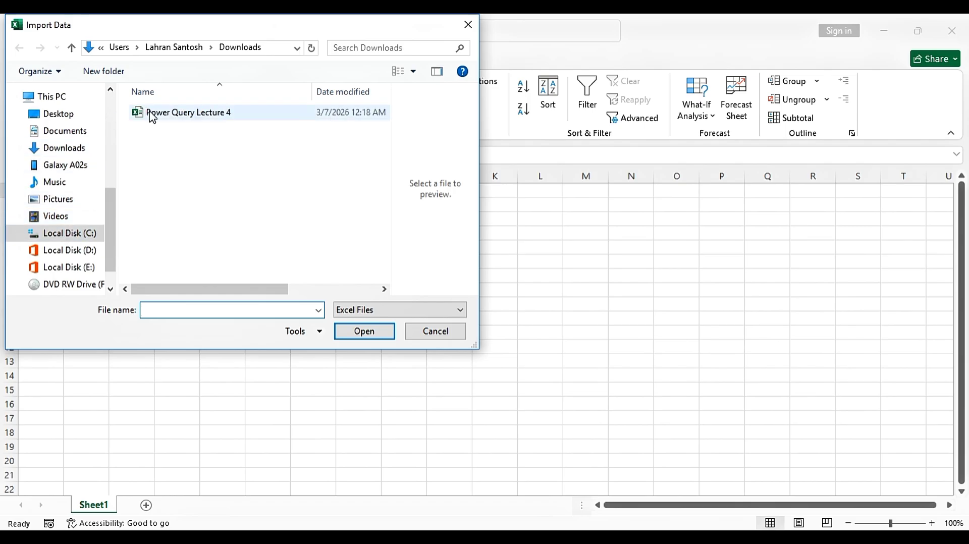
left_click(199, 116)
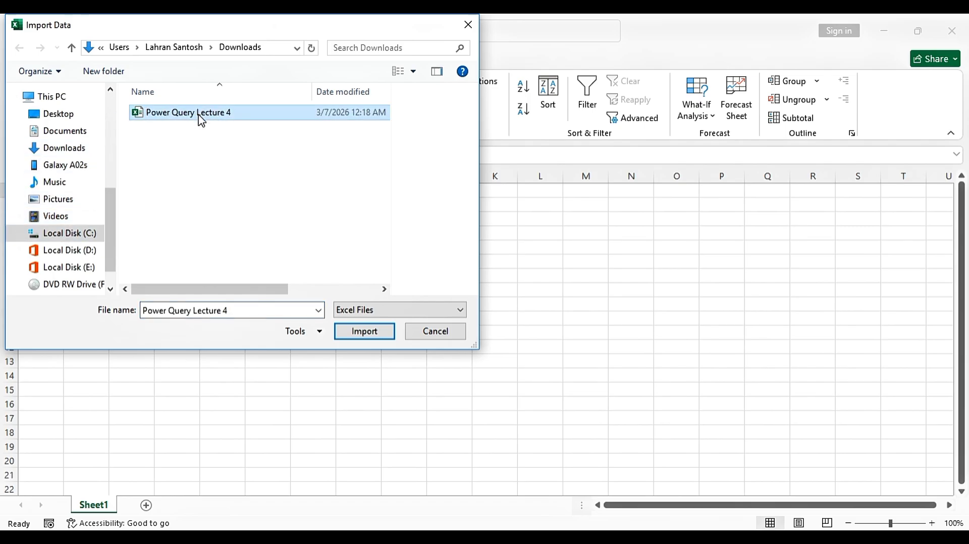
left_click(359, 332)
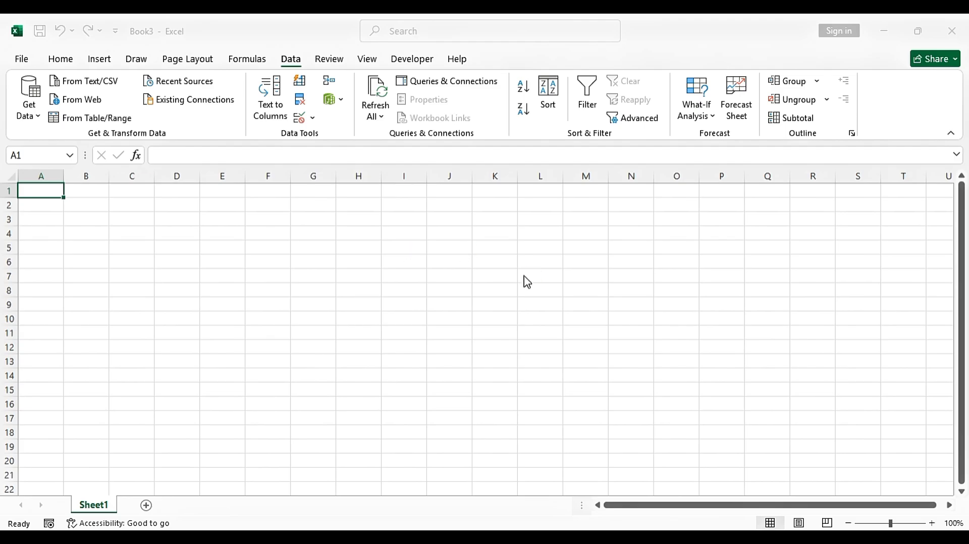
Preview the source sheets, select Sheet1, Sheet2 and Sheet3 together, and open them for transformation in the Power Query Editor
left_click_drag(357, 50, 289, 73)
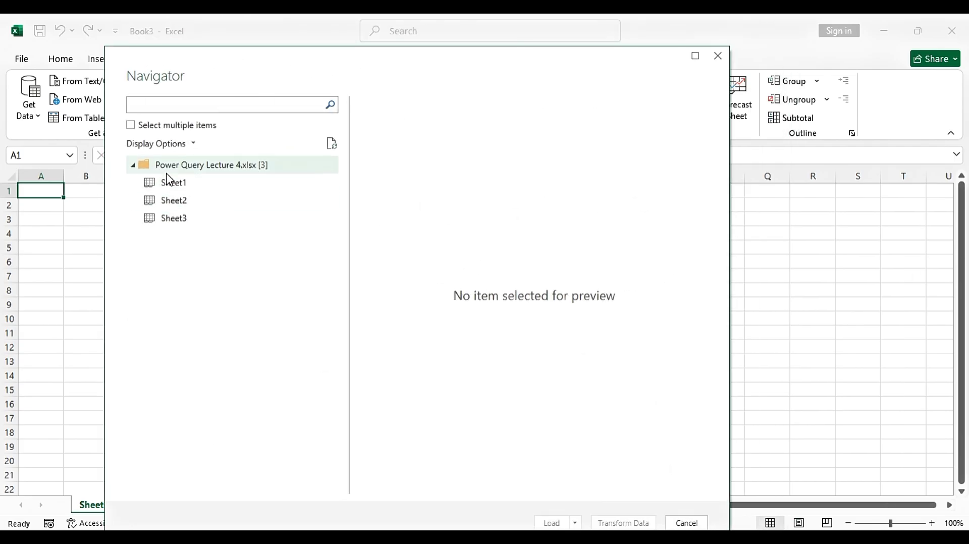
left_click(168, 183)
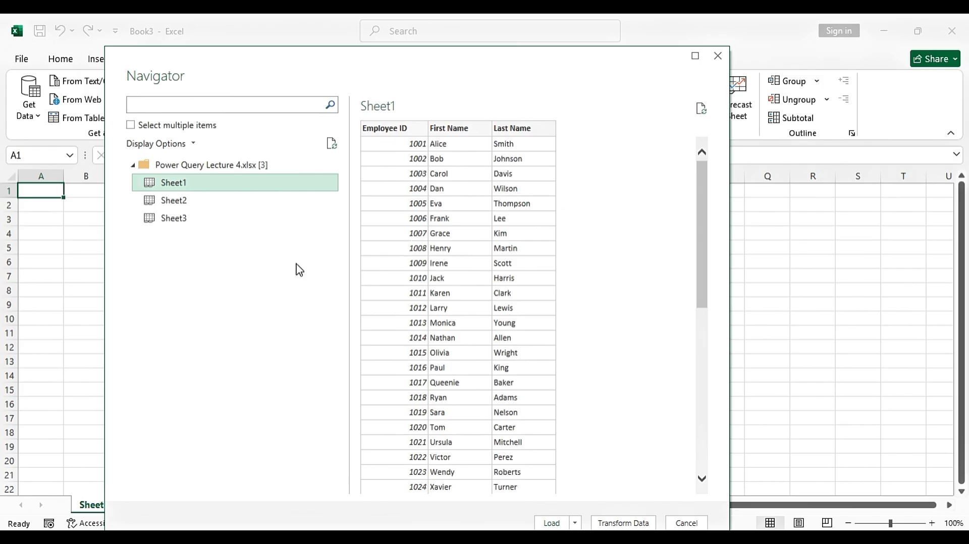
left_click(167, 200)
left_click(169, 220)
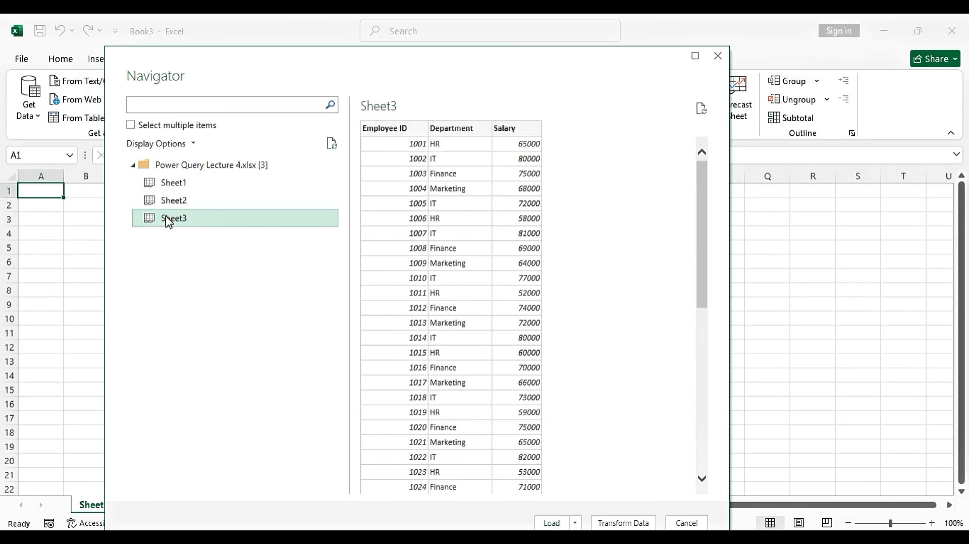
left_click(133, 125)
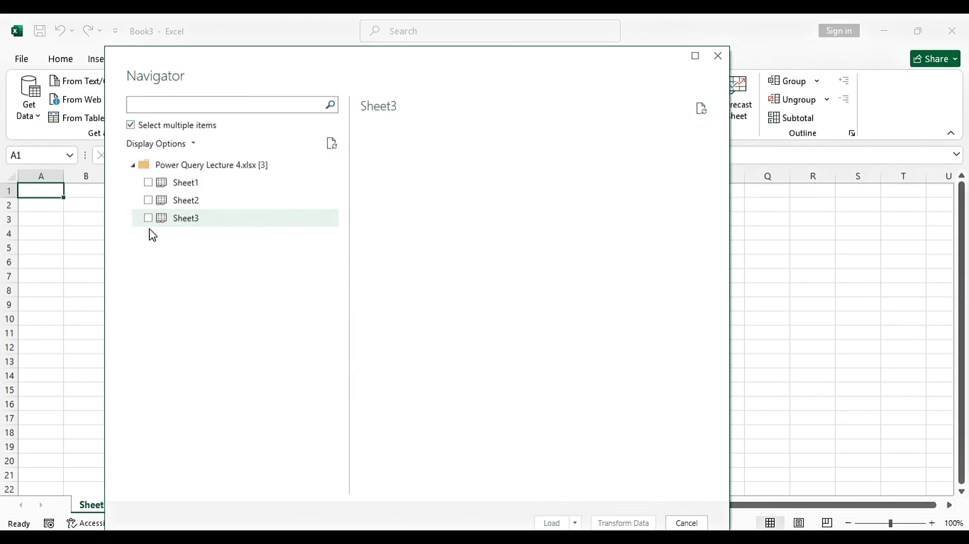
left_click(148, 182)
left_click(149, 200)
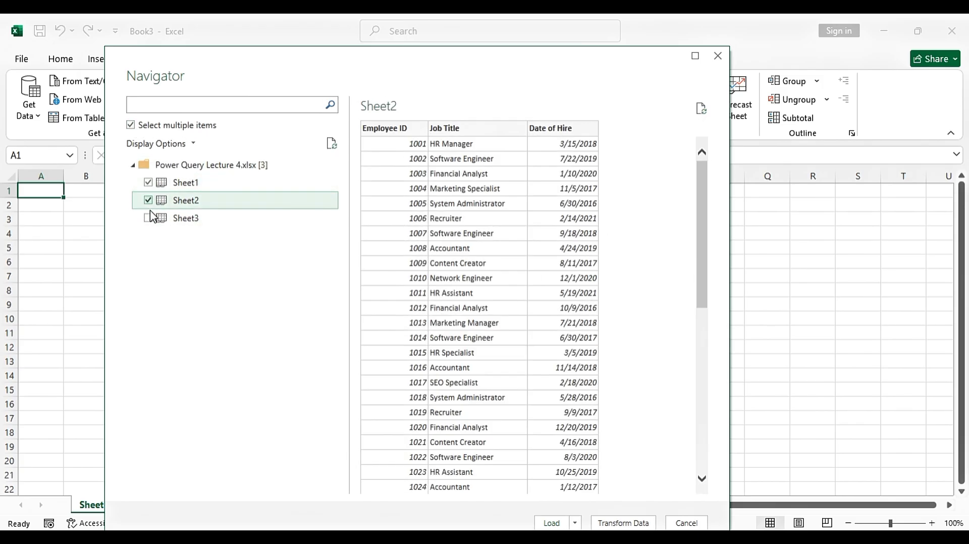
left_click(153, 218)
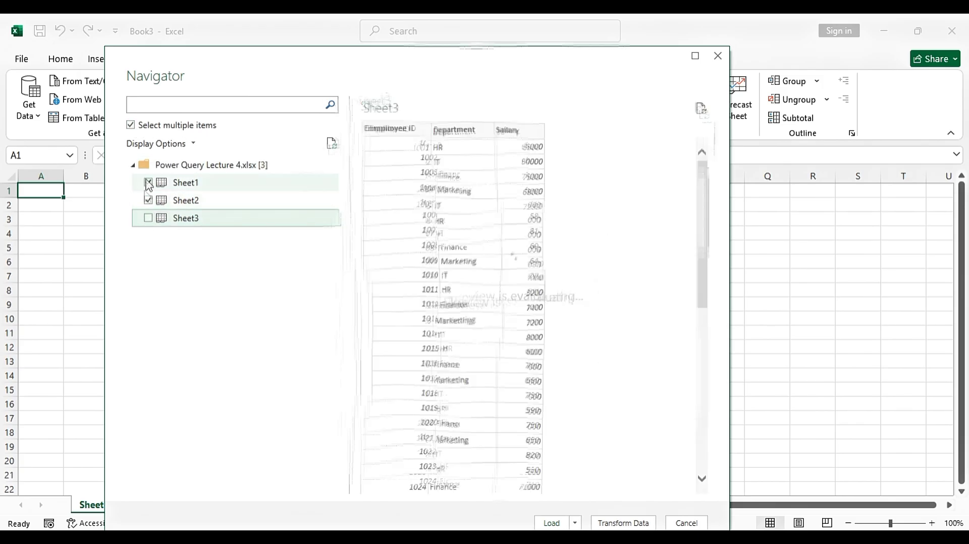
left_click(148, 218)
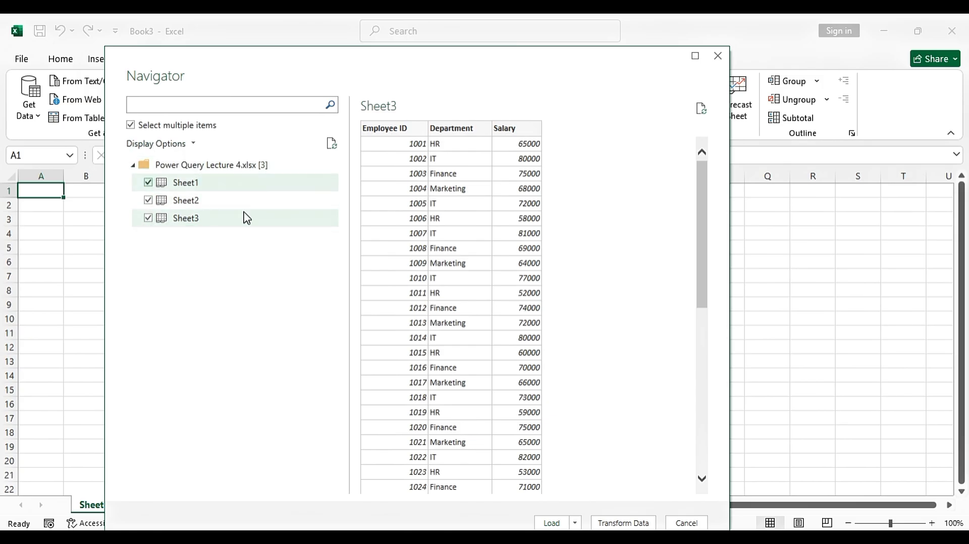
left_click(624, 523)
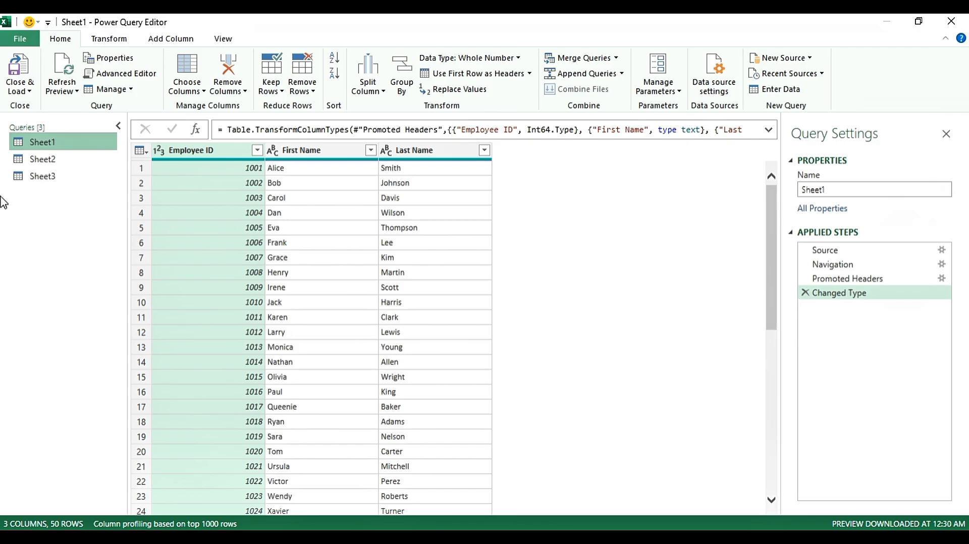
Merge Sheet1 with Sheet2 as a new query, matching on Employee ID with a Left Outer join
left_click(40, 159)
left_click(39, 177)
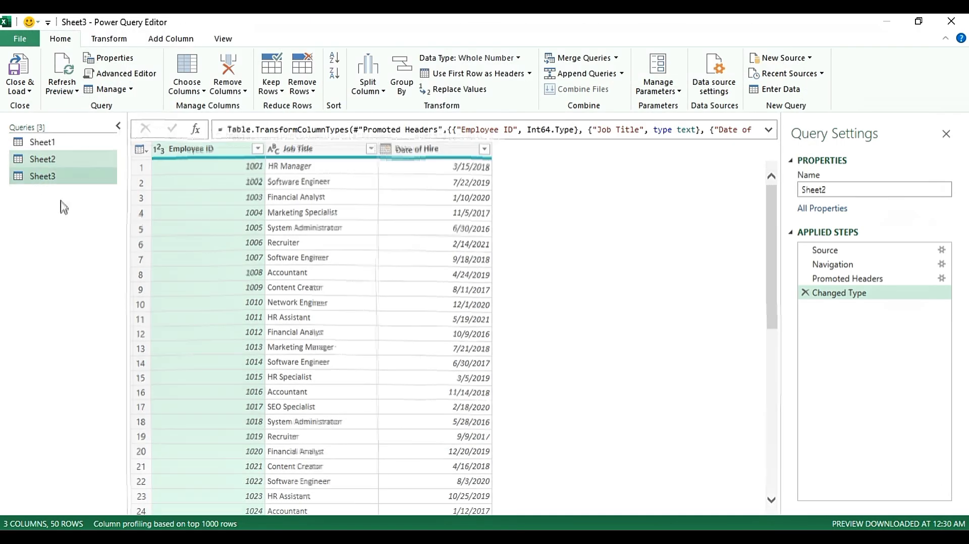
left_click(56, 142)
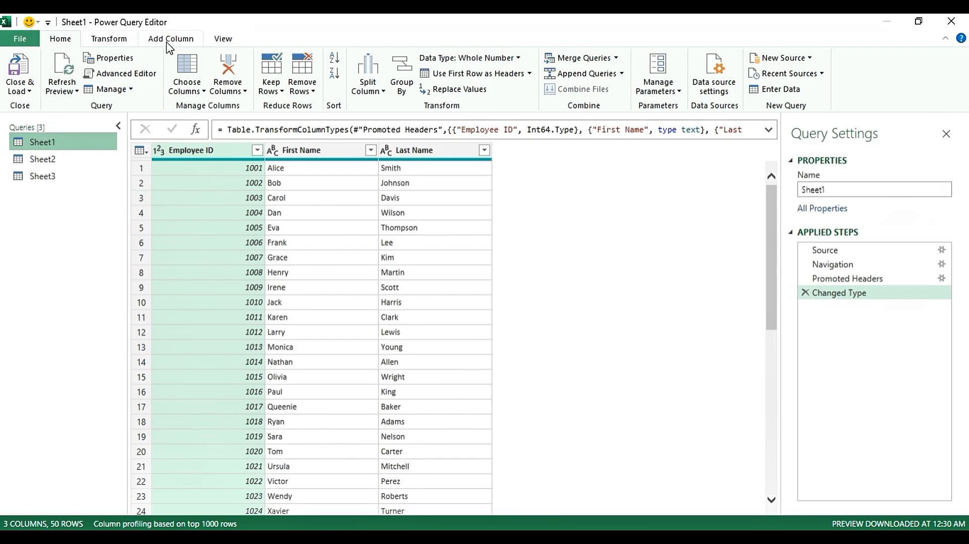
left_click(616, 62)
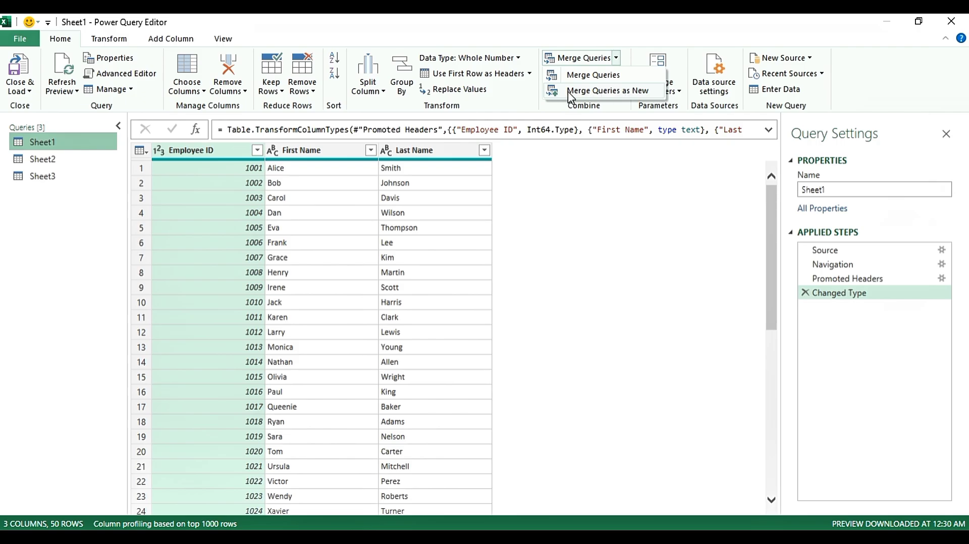
left_click(609, 92)
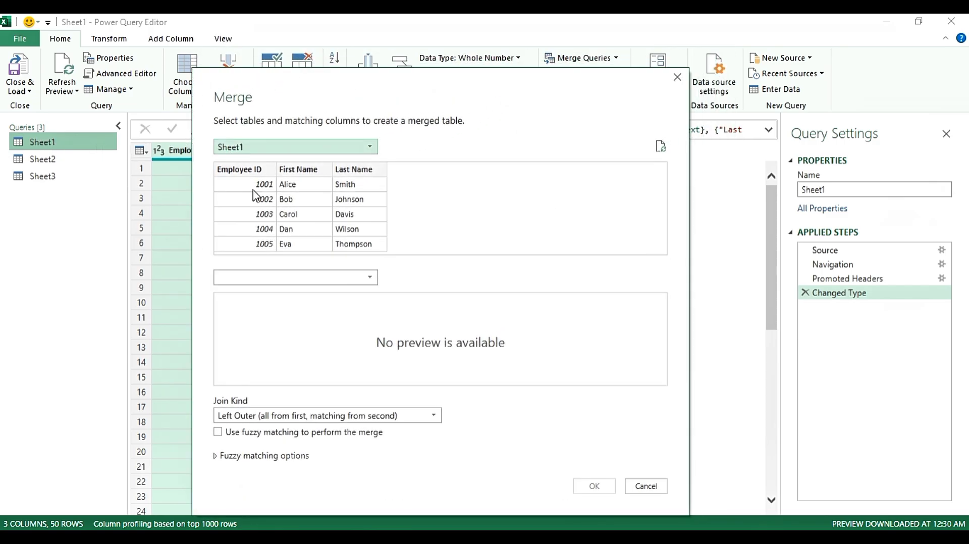
left_click(264, 281)
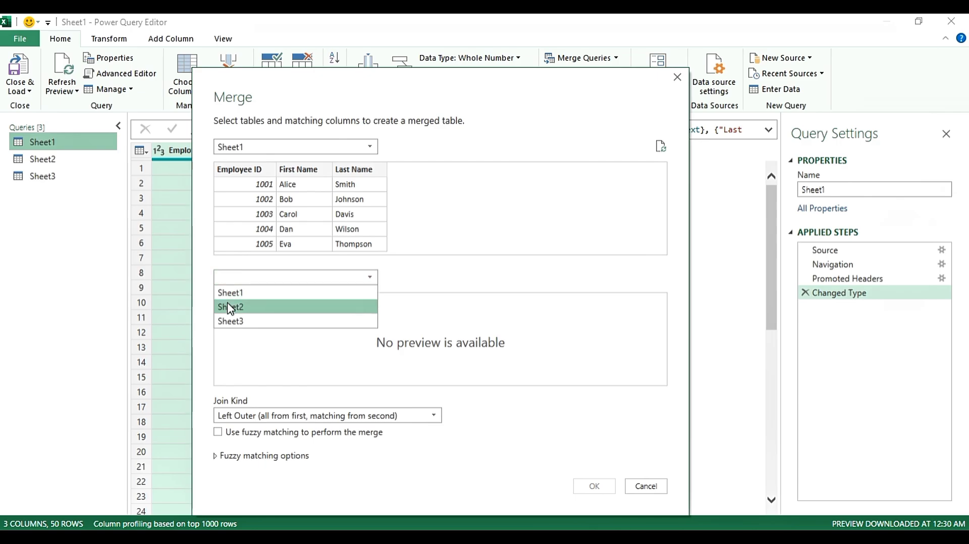
left_click(230, 308)
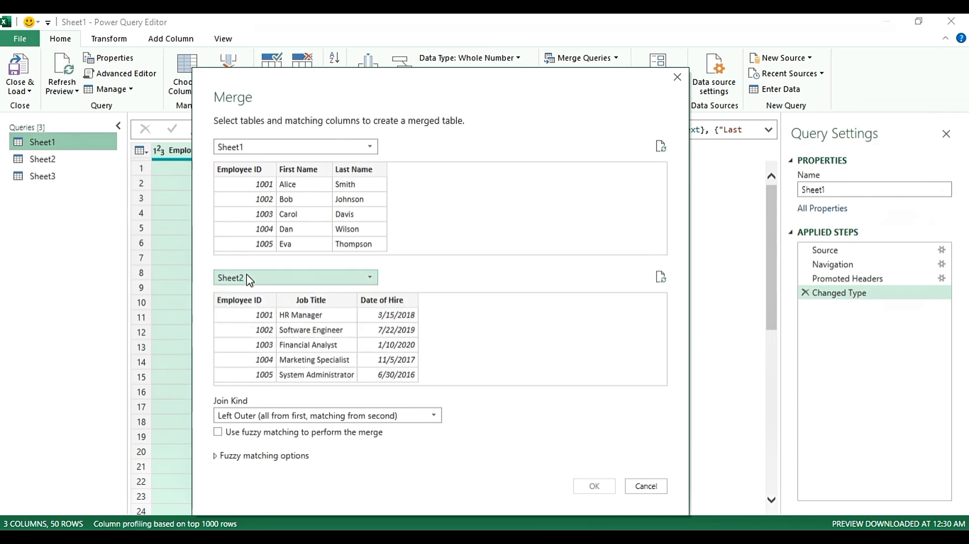
left_click(232, 171)
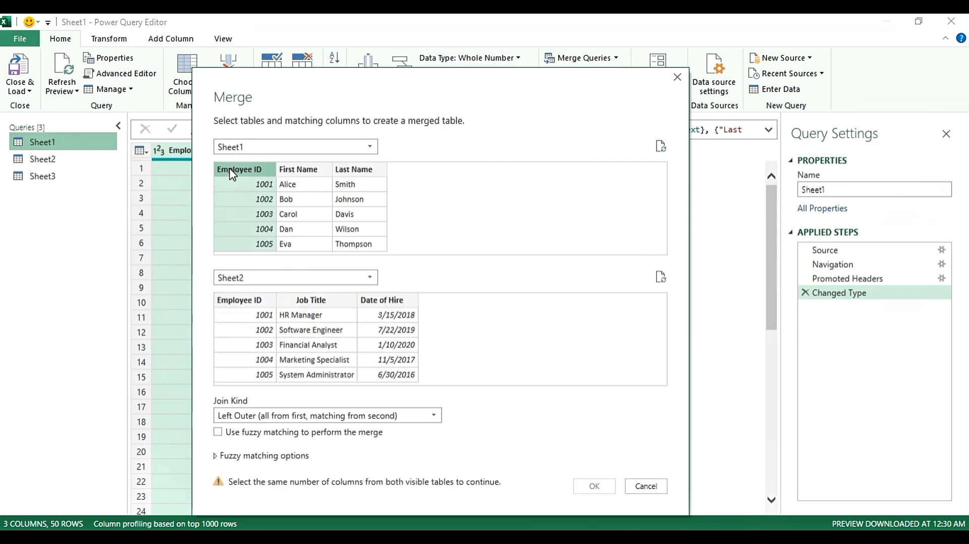
left_click(236, 299)
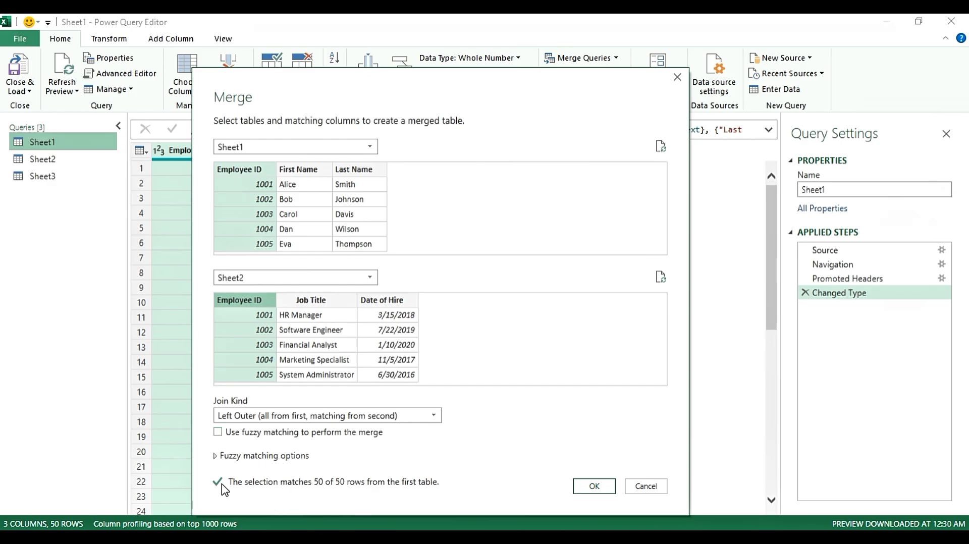
left_click(597, 488)
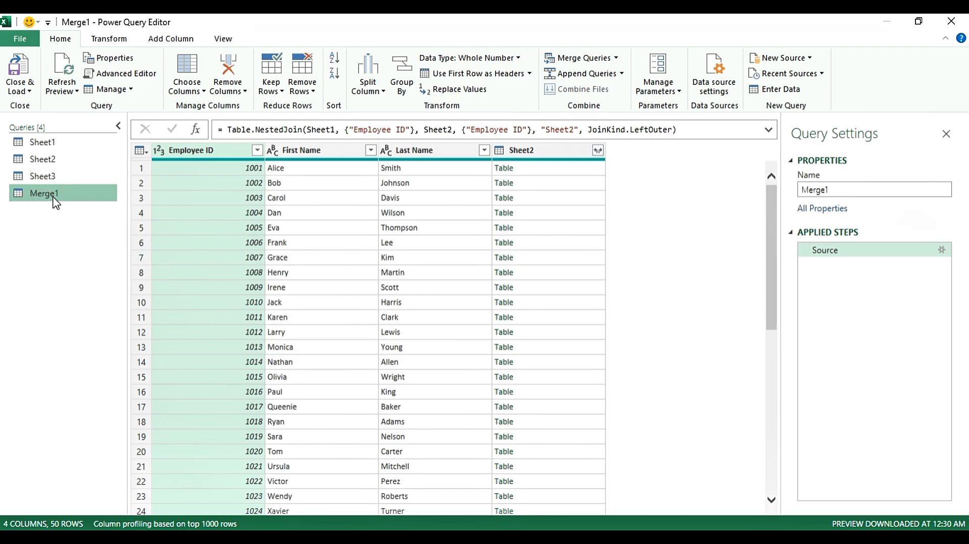
Merge Sheet3 into the Merge1 query, matching on Employee ID with a Left Outer join
left_click(616, 58)
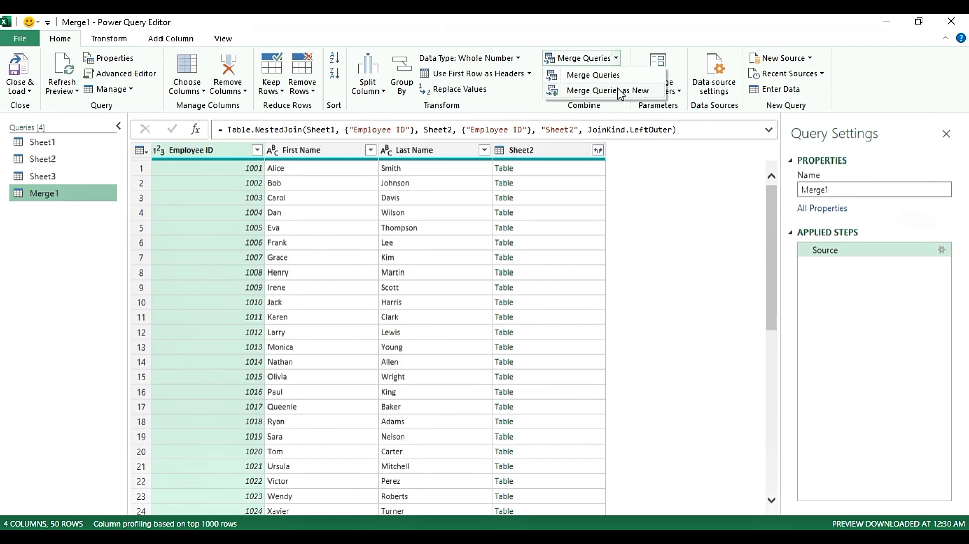
left_click(589, 77)
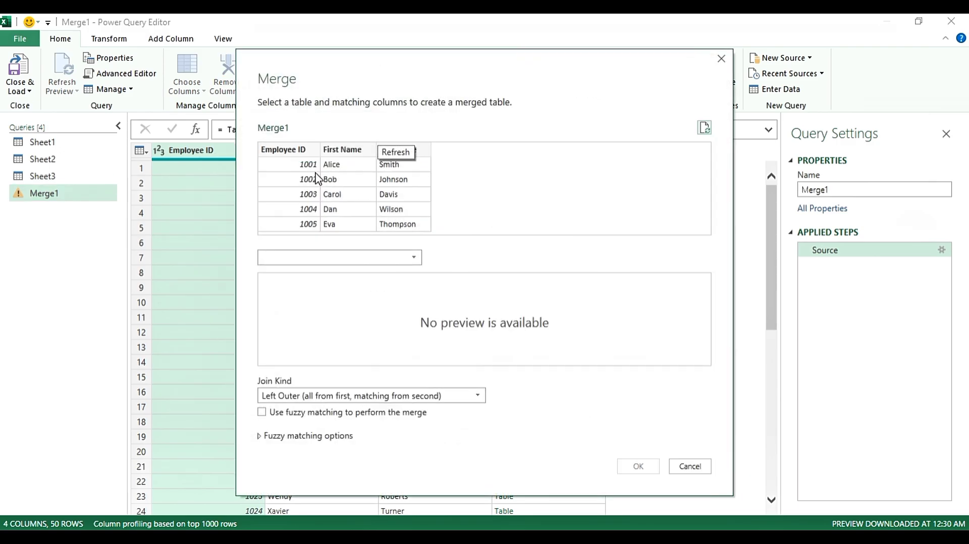
left_click(277, 154)
left_click(298, 256)
left_click(285, 318)
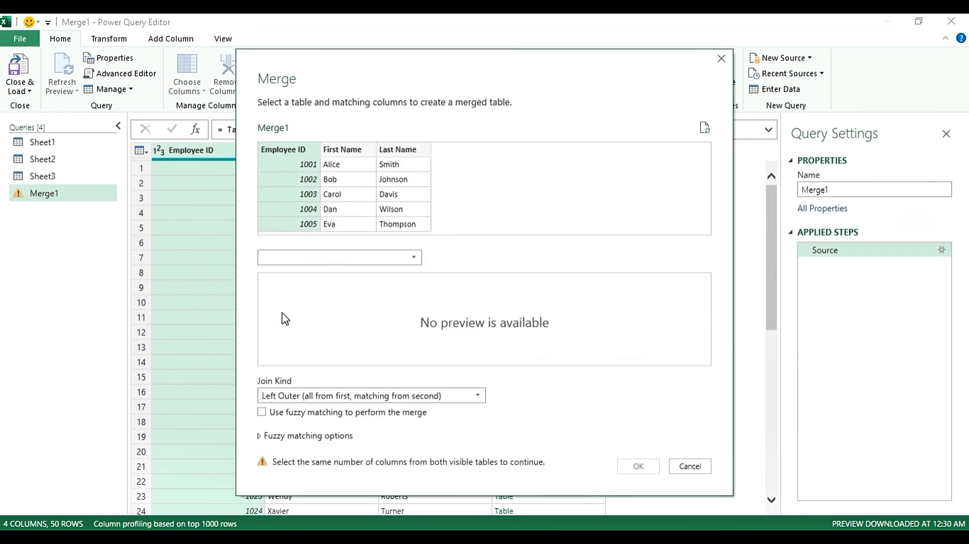
left_click(281, 280)
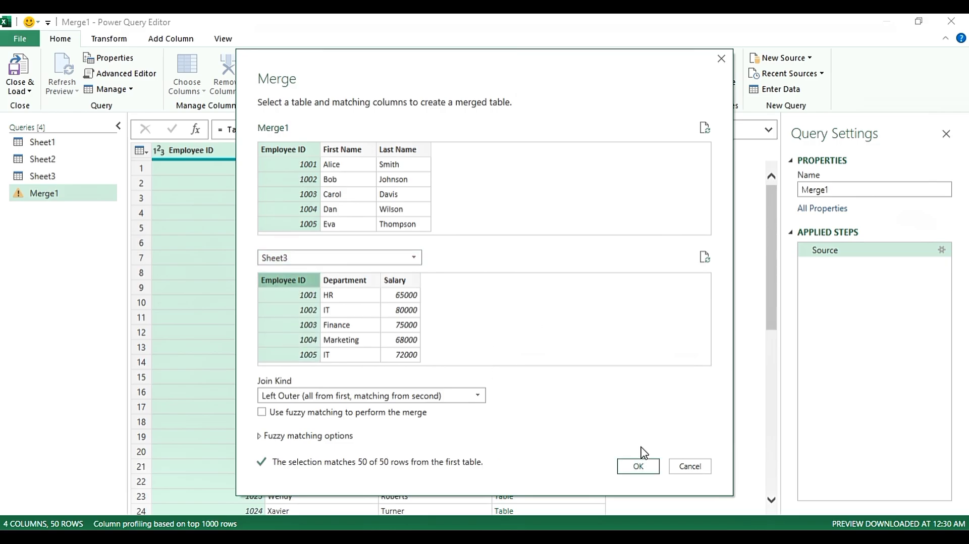
left_click(637, 466)
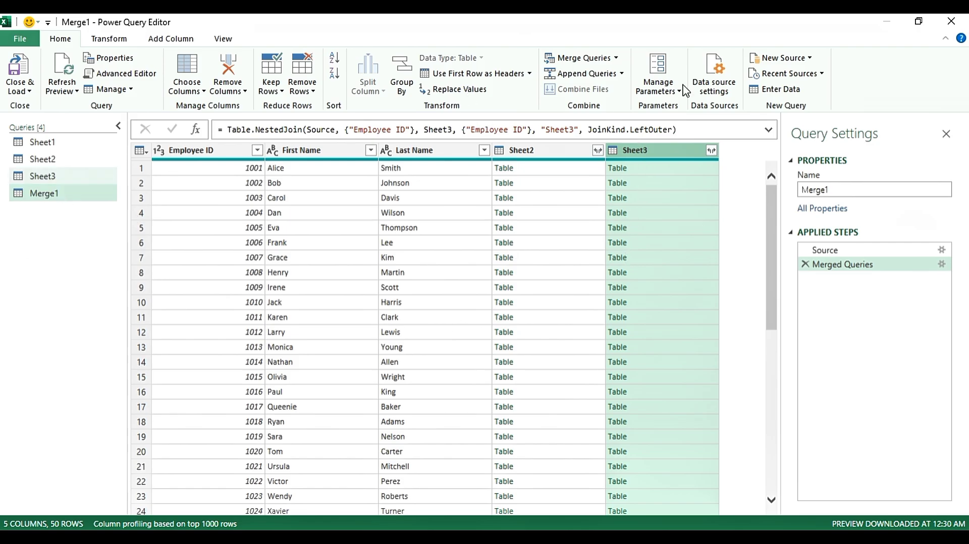
Rename the Merge1 query as Complete Sheet
right_click(47, 202)
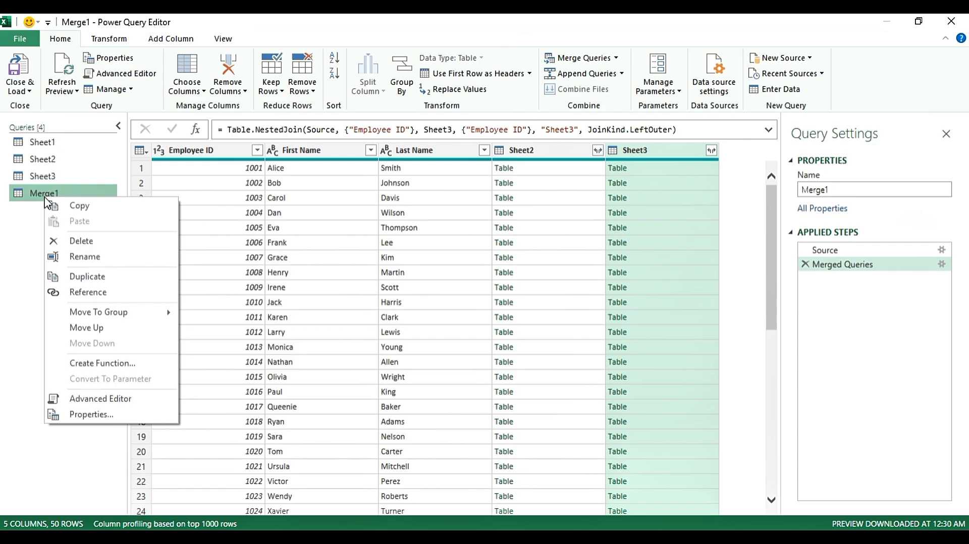
left_click(61, 256)
type("Complete Sheet")
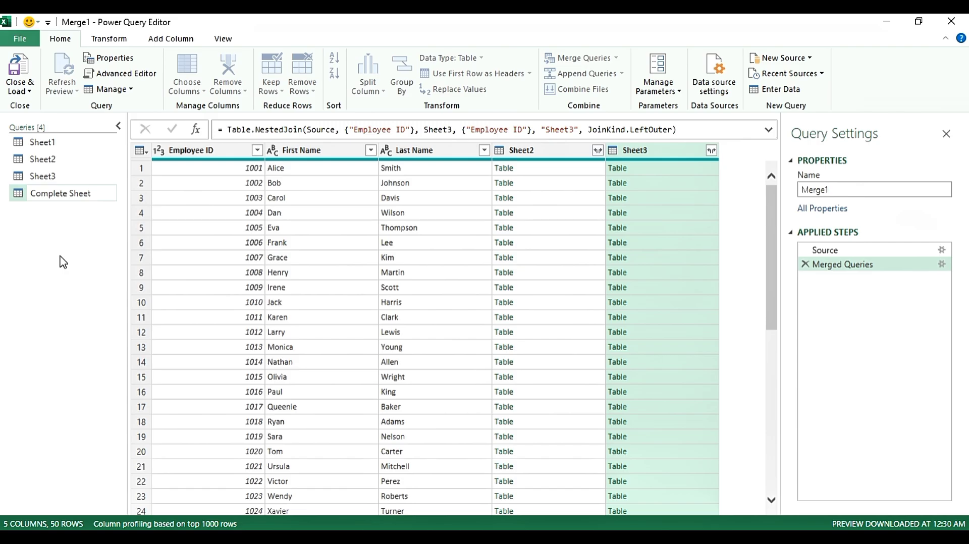
key("Return")
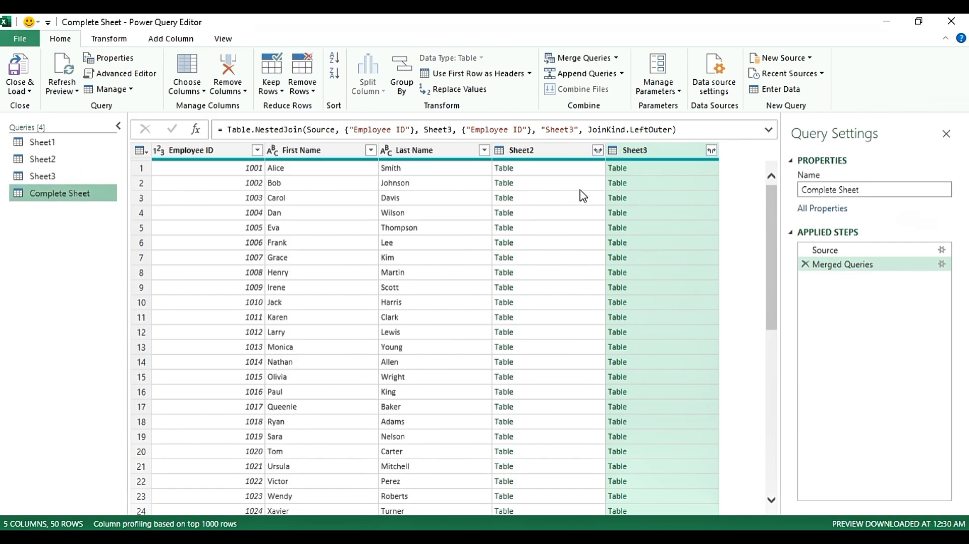
Expand the Sheet2 column to include only Job Title and Date of Hire, leaving out Employee ID
left_click(597, 150)
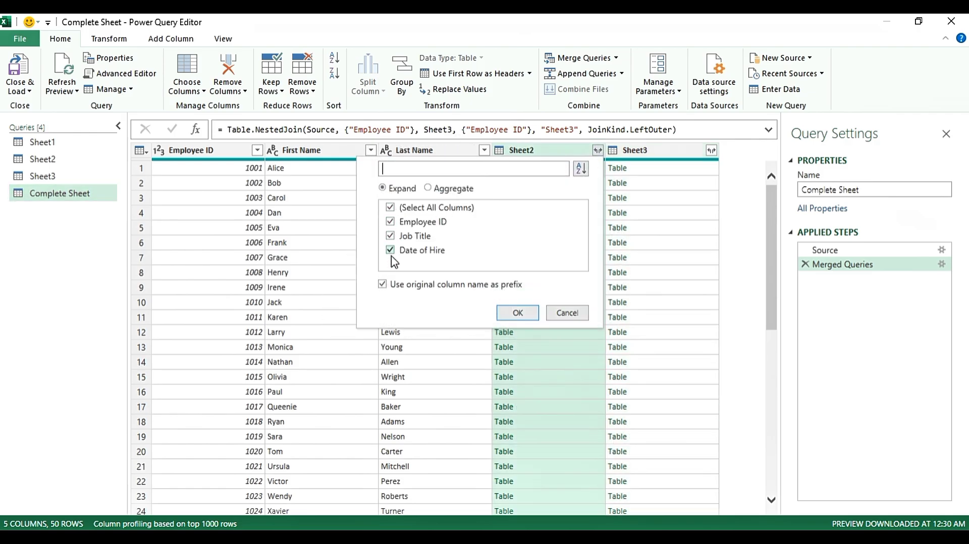
left_click(390, 207)
left_click(391, 236)
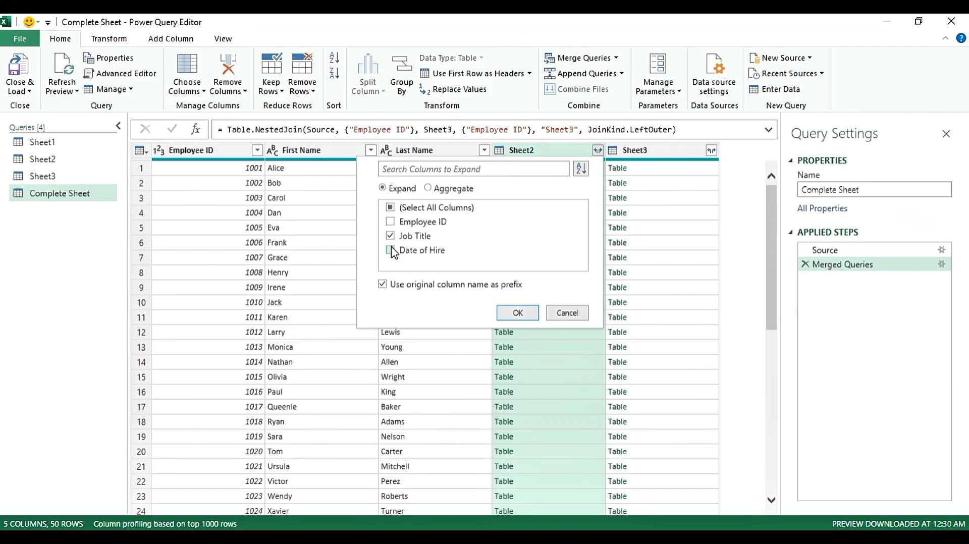
left_click(391, 251)
left_click(513, 313)
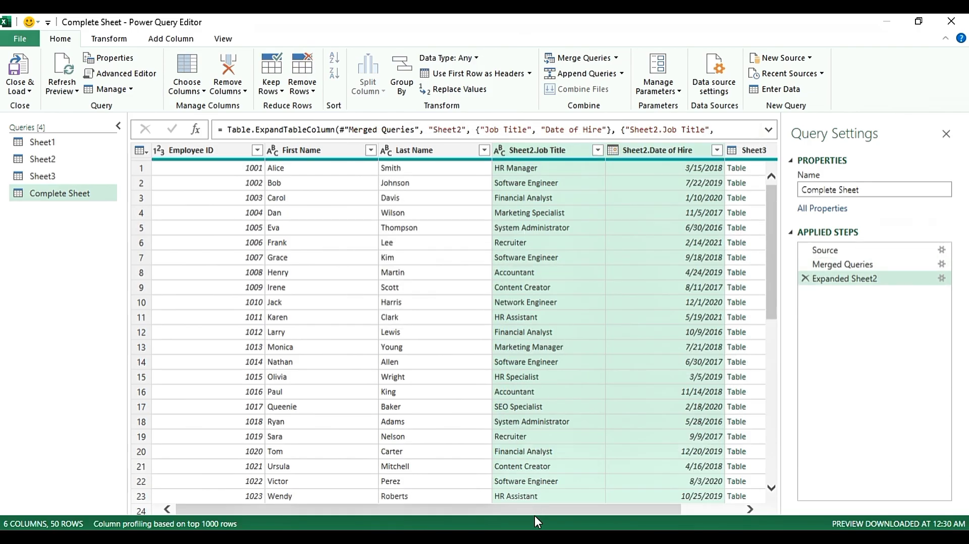
Expand the Sheet3 column to include only Department and Salary, leaving out Employee ID
left_click_drag(535, 513, 595, 507)
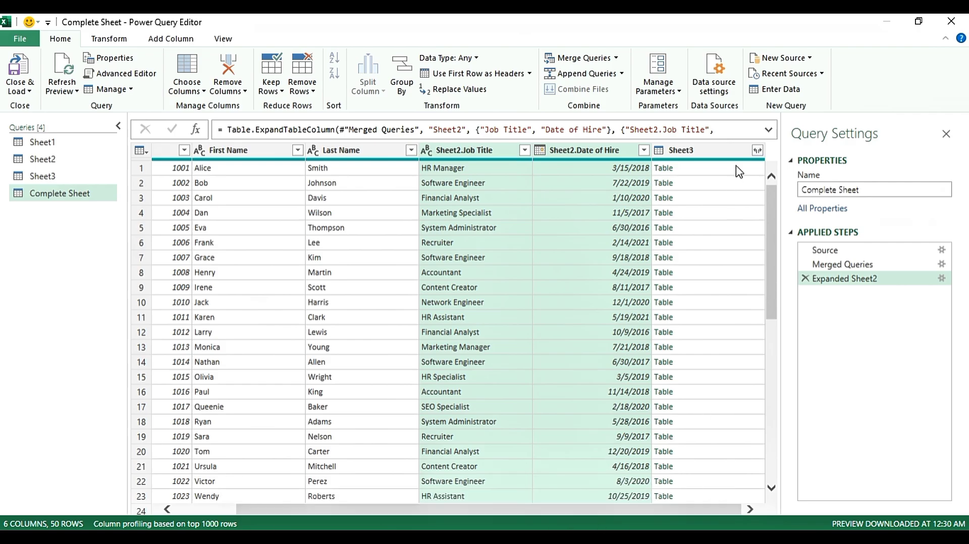
left_click(757, 151)
left_click(549, 208)
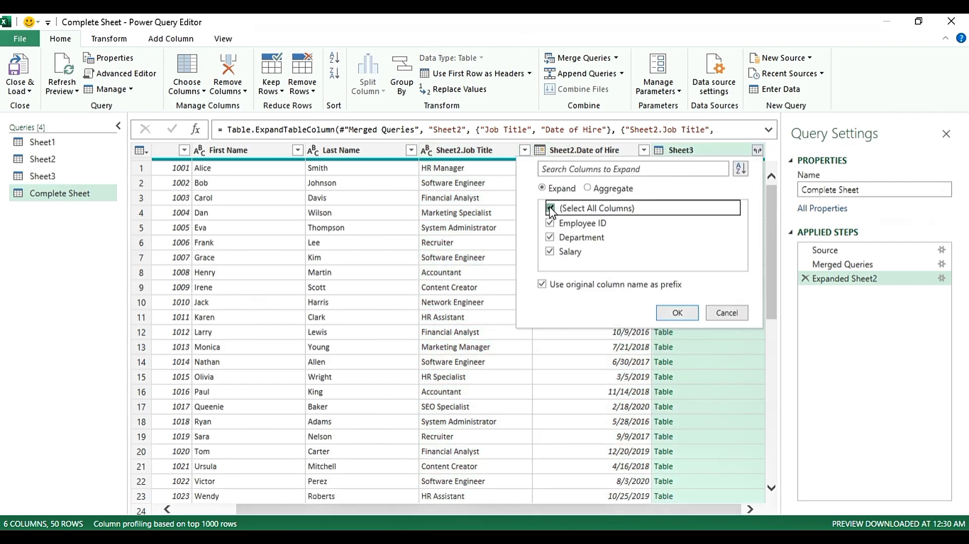
left_click(550, 237)
left_click(551, 251)
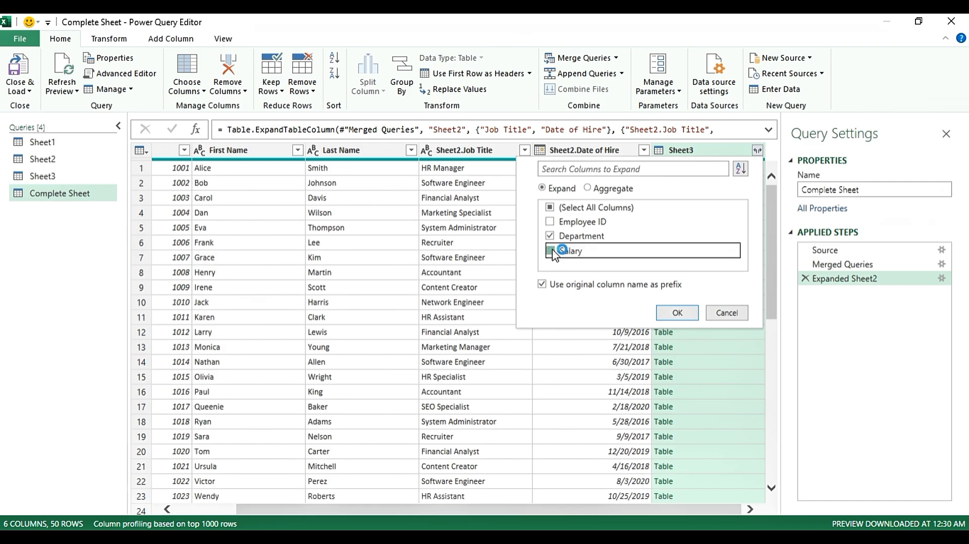
left_click(663, 310)
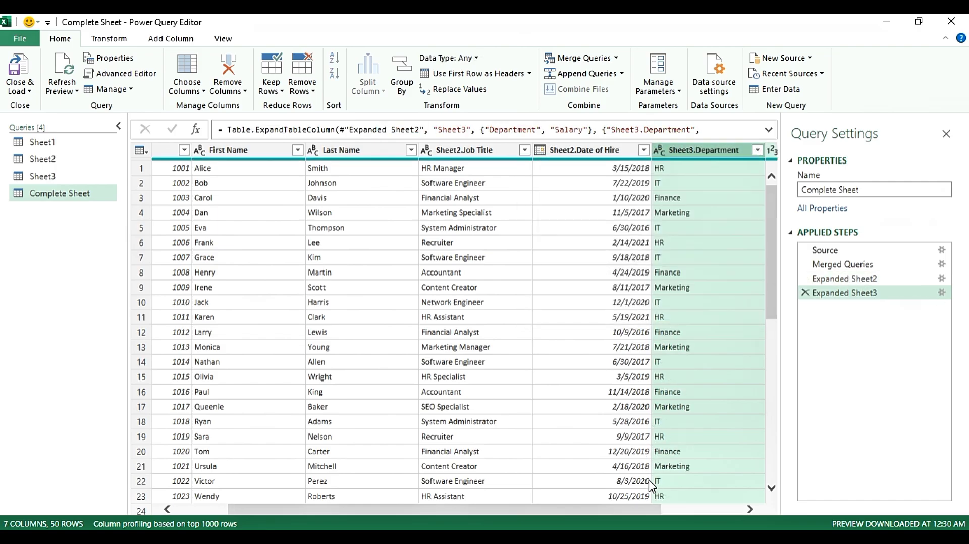
Change the data type of the Employee ID column to Text
left_click_drag(636, 511, 522, 509)
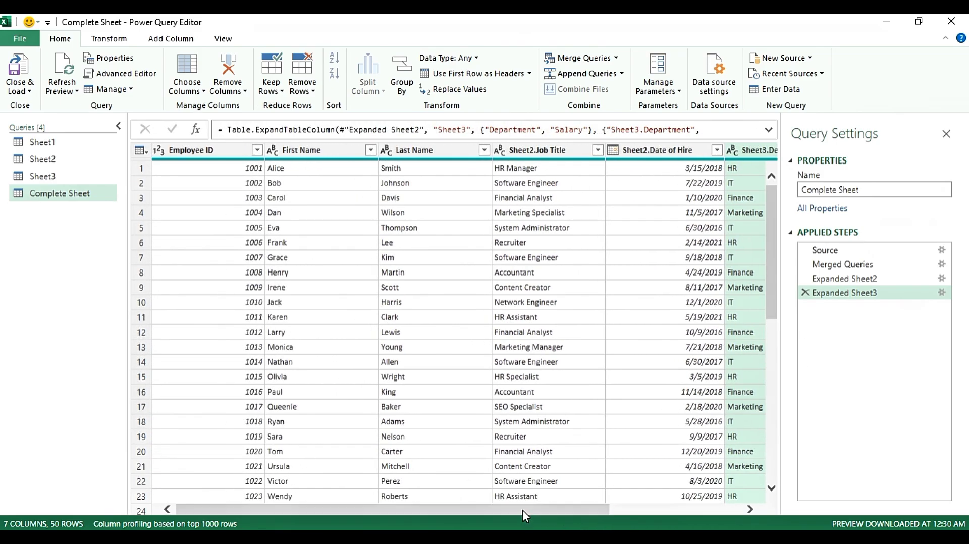
left_click(201, 157)
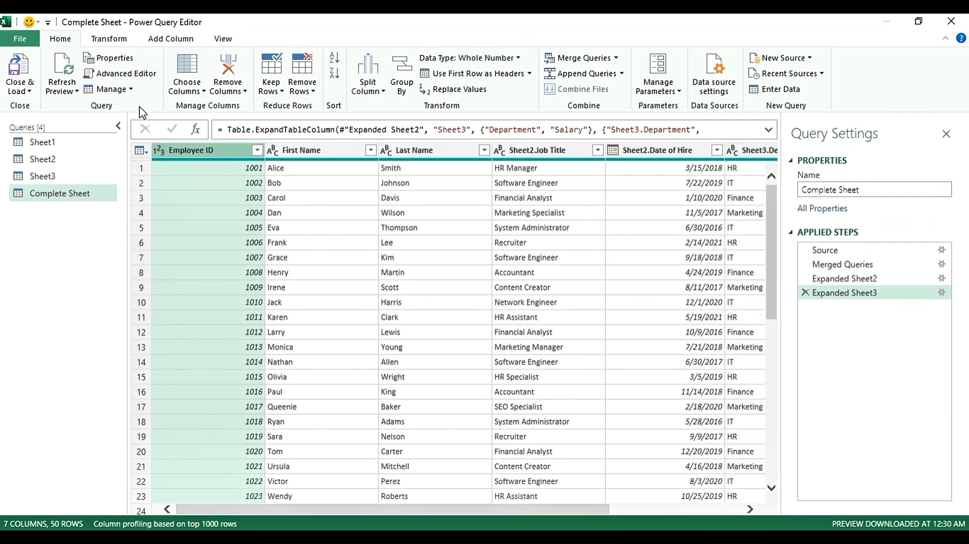
left_click(517, 58)
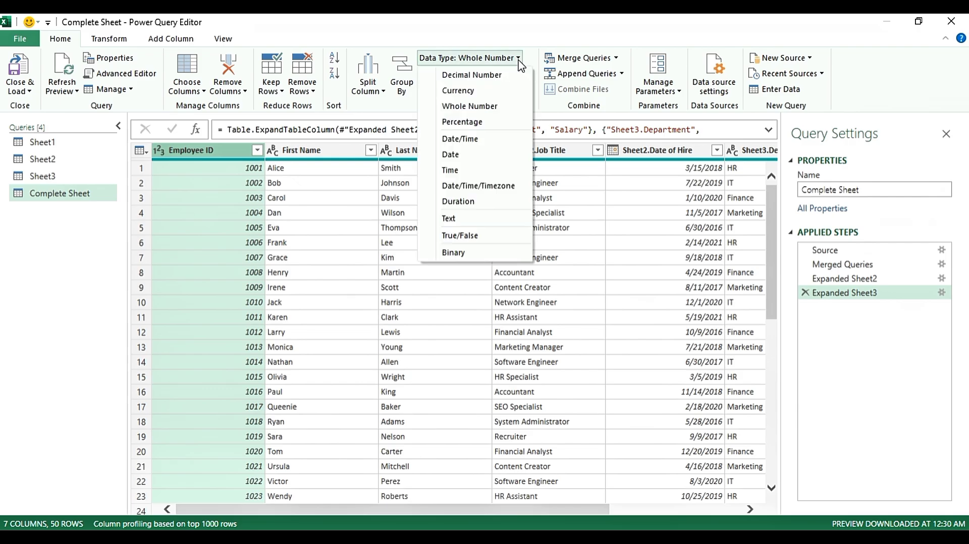
left_click(449, 218)
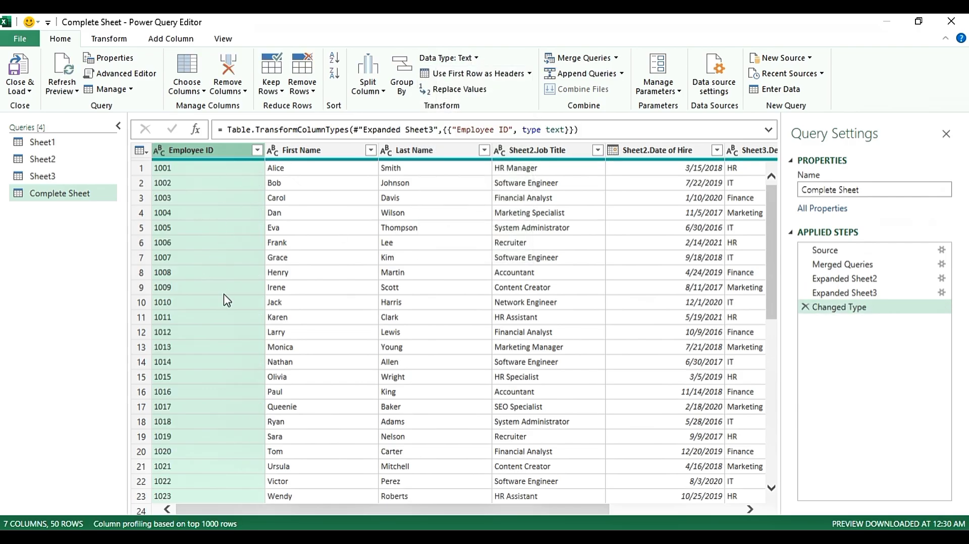
Change the data type of the Sheet3.Salary column to Currency
left_click_drag(435, 508, 616, 511)
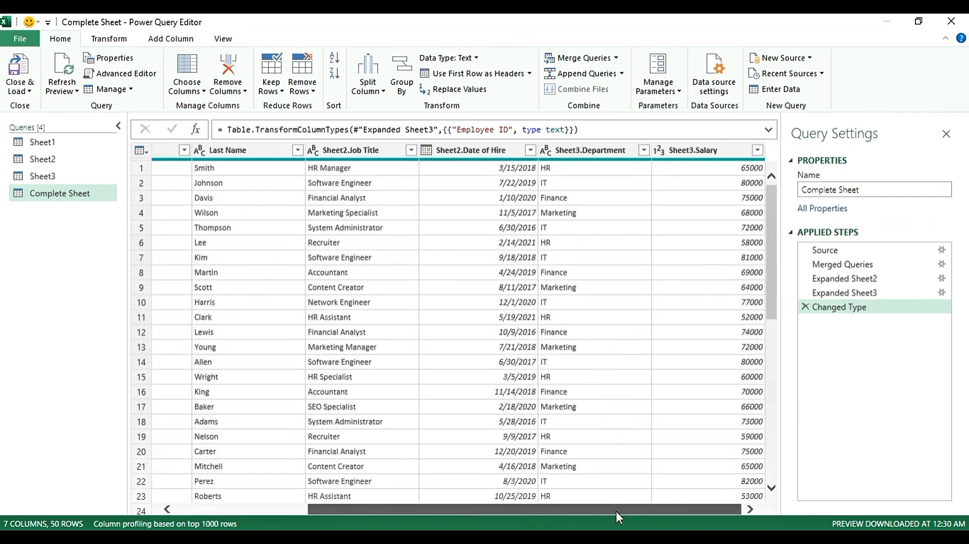
left_click(714, 152)
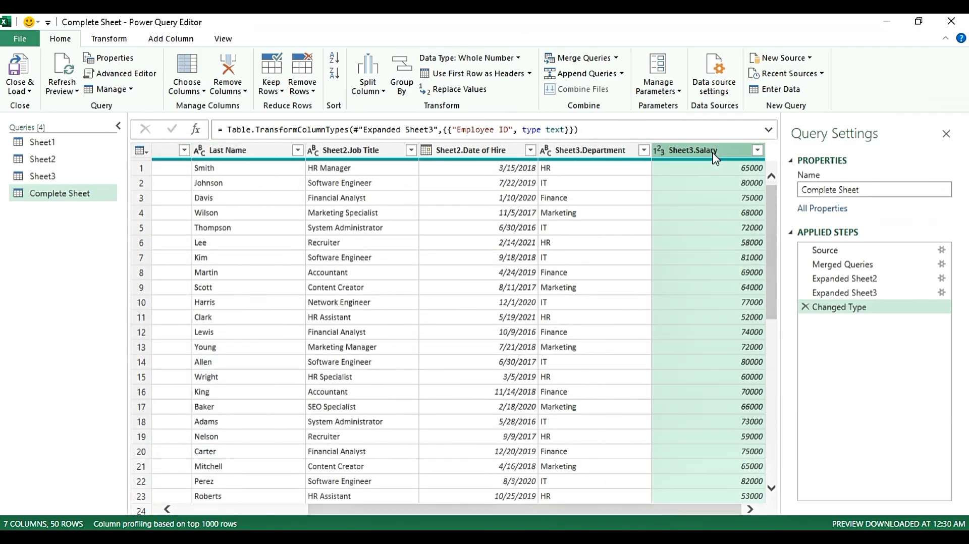
left_click(513, 64)
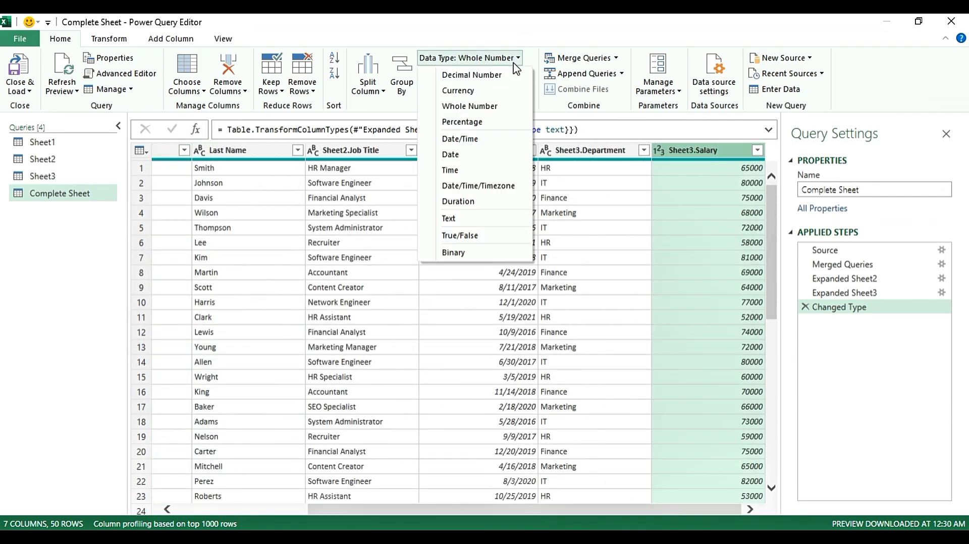
left_click(473, 96)
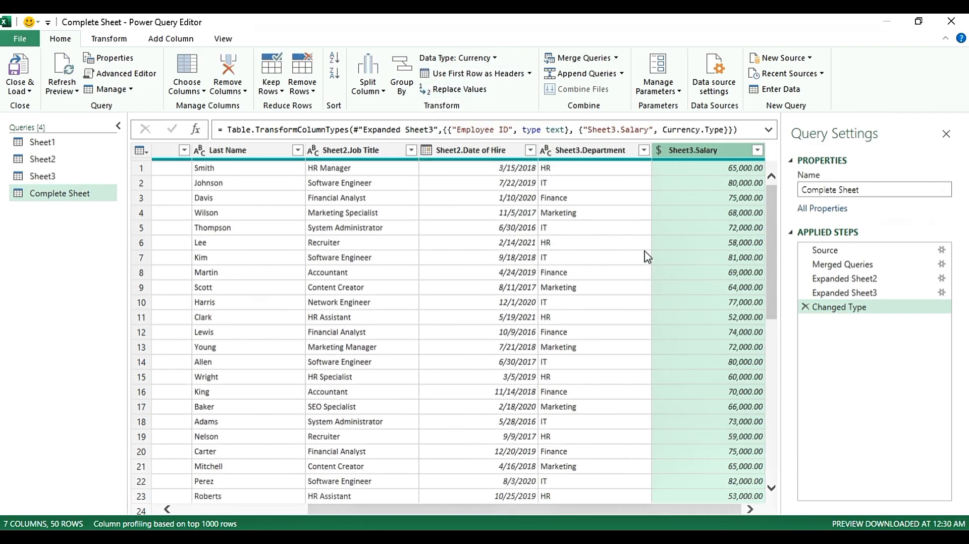
Remove the Sheet2 prefix from two column headers, renaming them Job Title and Date of Hire
left_click_drag(620, 501, 435, 498)
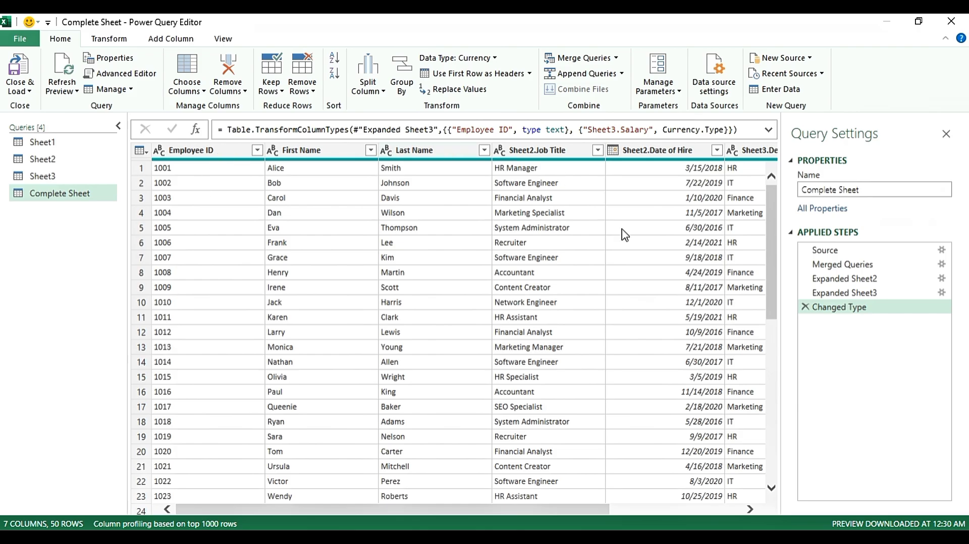
left_click_drag(553, 506, 748, 511)
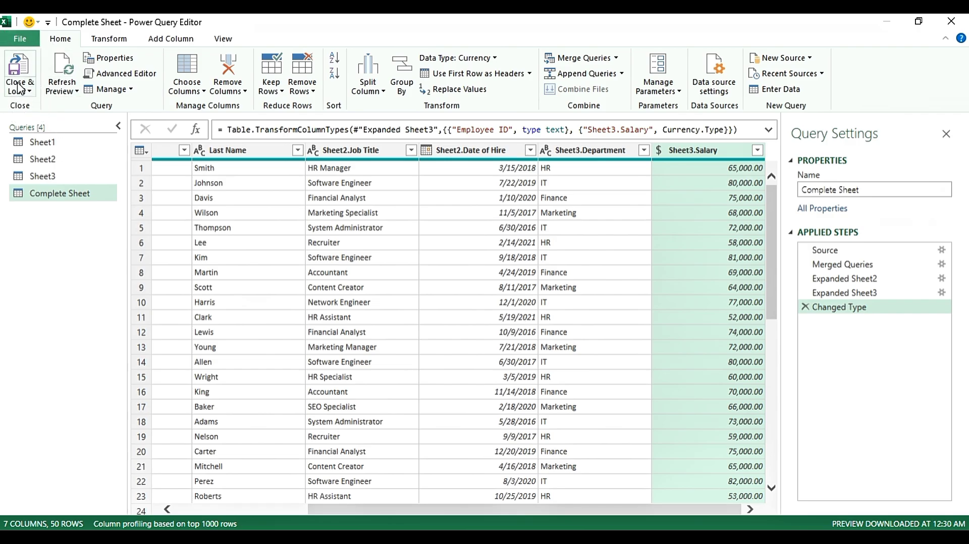
left_click(348, 151)
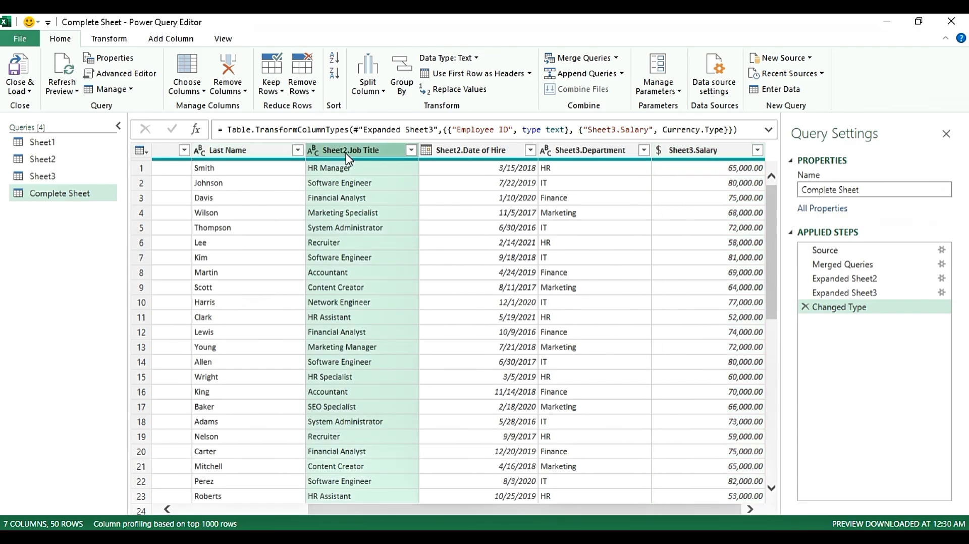
double_click(347, 154)
left_click_drag(351, 151, 306, 151)
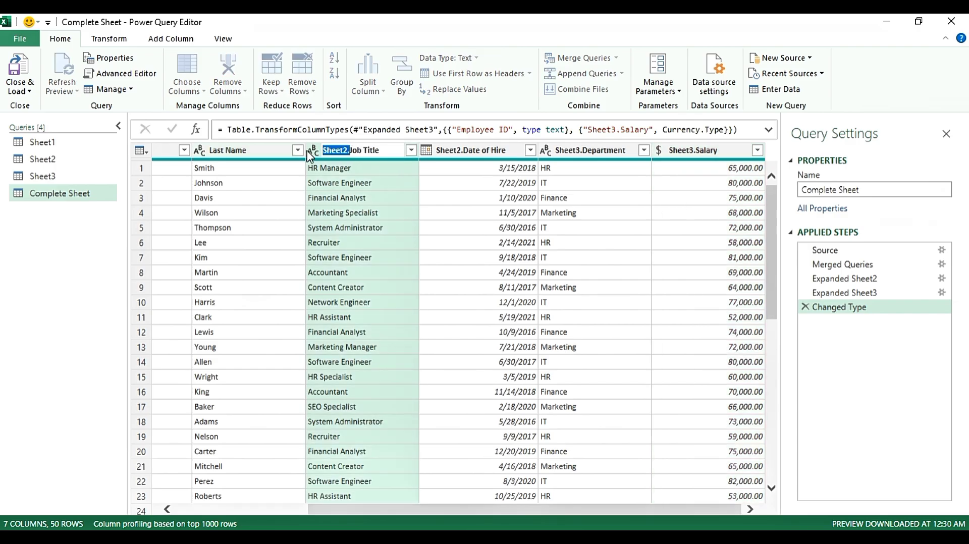
key("BackSpace")
key("Return")
left_click(465, 154)
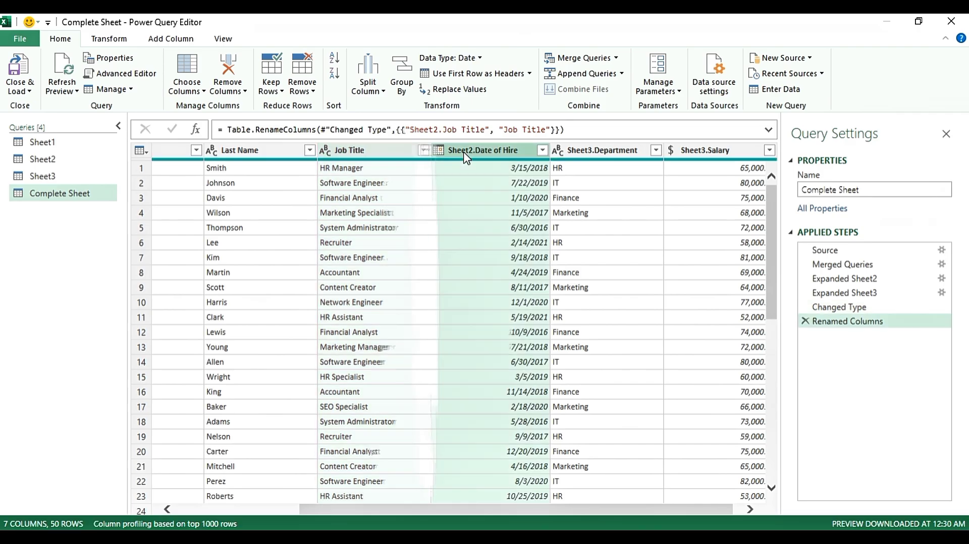
double_click(465, 151)
left_click(474, 151)
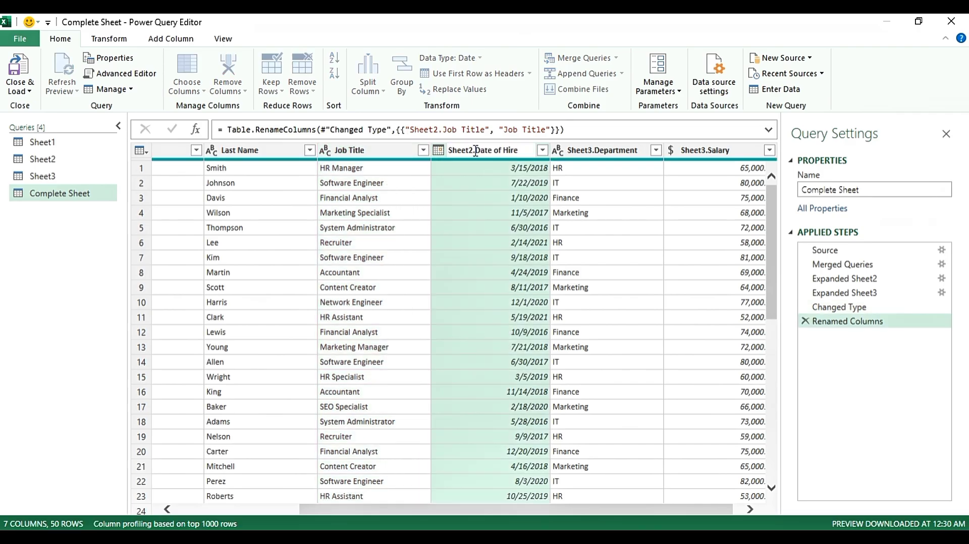
left_click_drag(475, 151, 414, 151)
key("BackSpace")
Remove the Sheet3 prefix from two column headers, renaming them Department and Salary
double_click(590, 150)
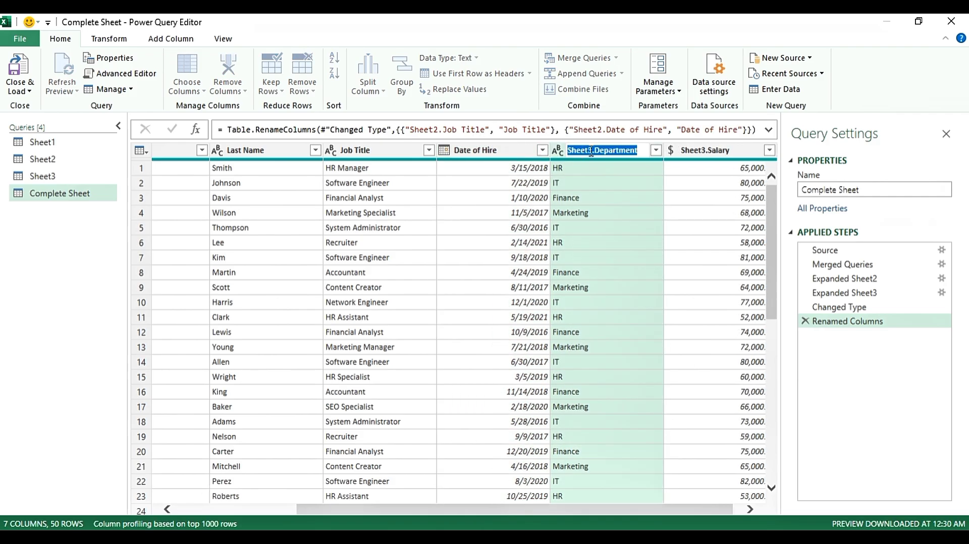
left_click(596, 150)
left_click_drag(597, 150, 504, 150)
key("BackSpace")
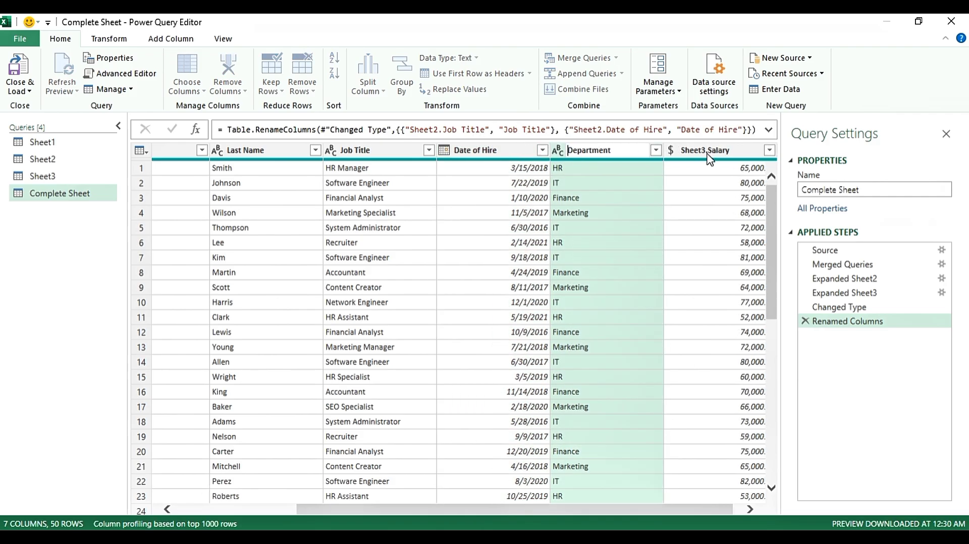
left_click(707, 152)
double_click(707, 153)
left_click(699, 152)
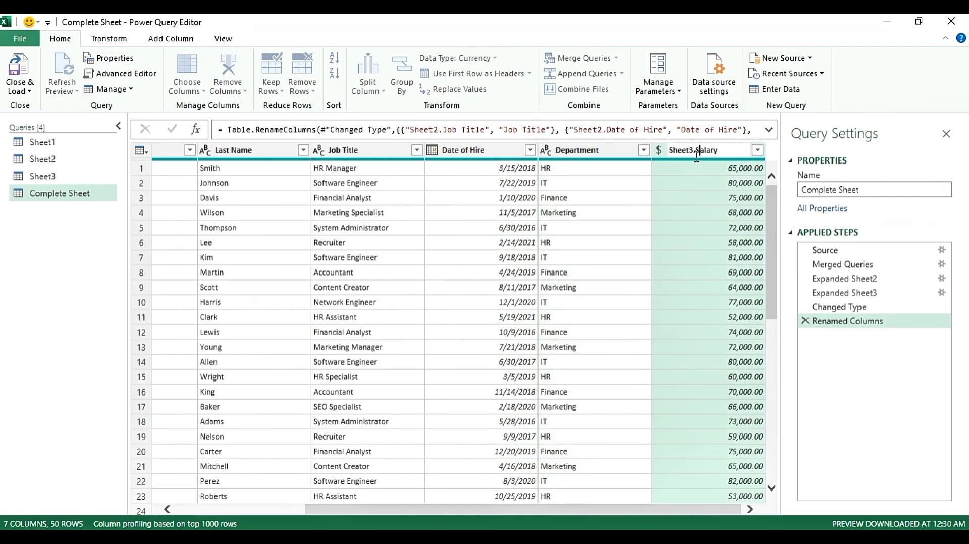
left_click_drag(697, 153, 664, 154)
key("BackSpace")
key("Return")
Close the query editor and load the queries into the workbook as tables on new worksheets
left_click_drag(636, 507, 471, 495)
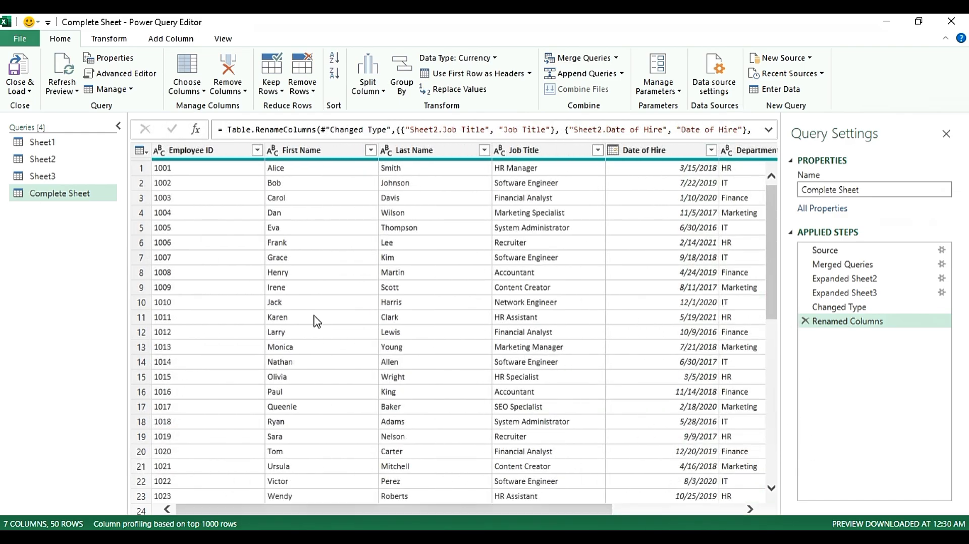
left_click(20, 87)
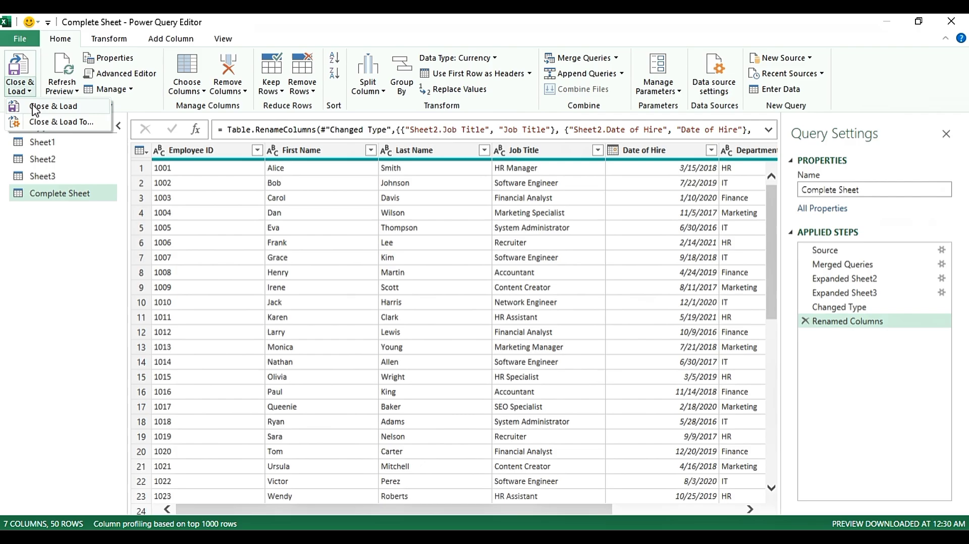
left_click(52, 124)
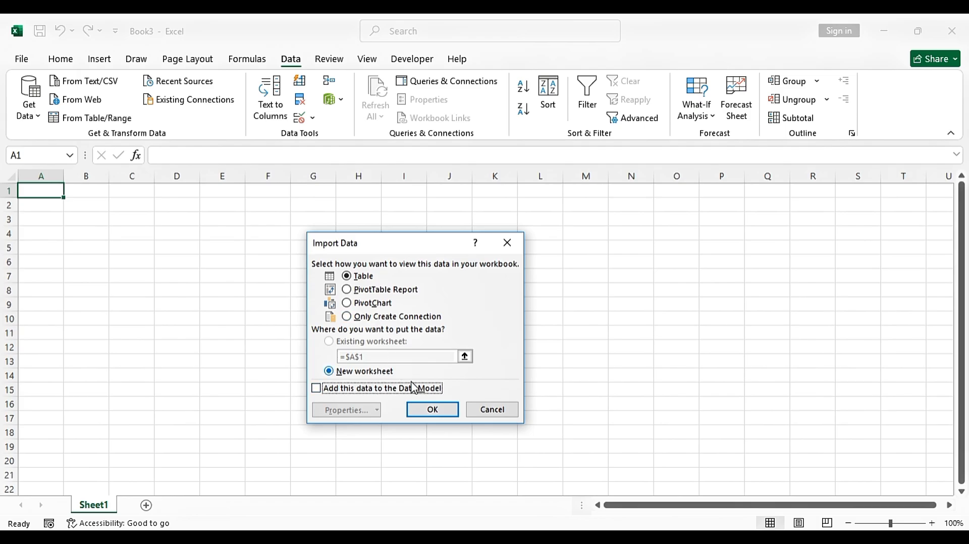
left_click(419, 416)
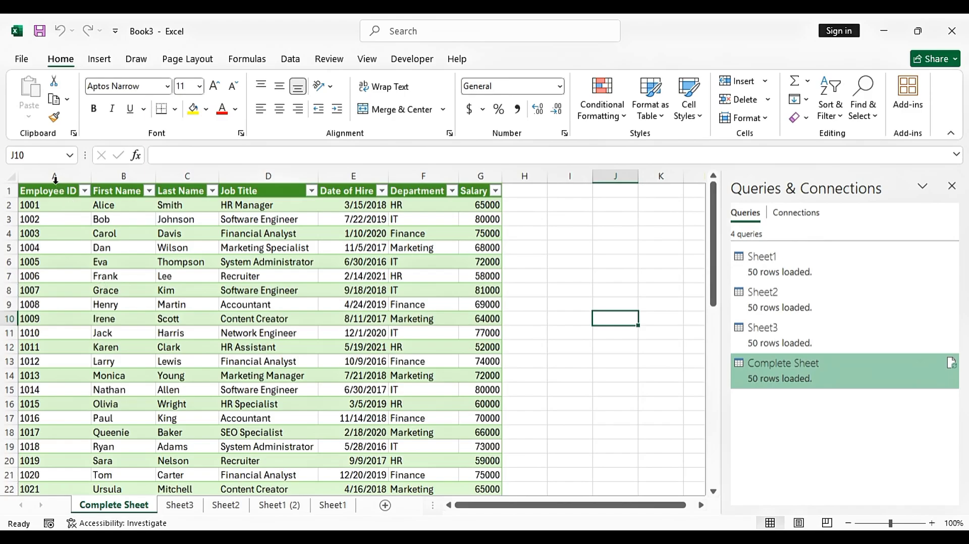
Remove the filter buttons from the Complete Sheet table and widen columns A to G to one equal width
left_click(68, 232)
key("ctrl+shift+l")
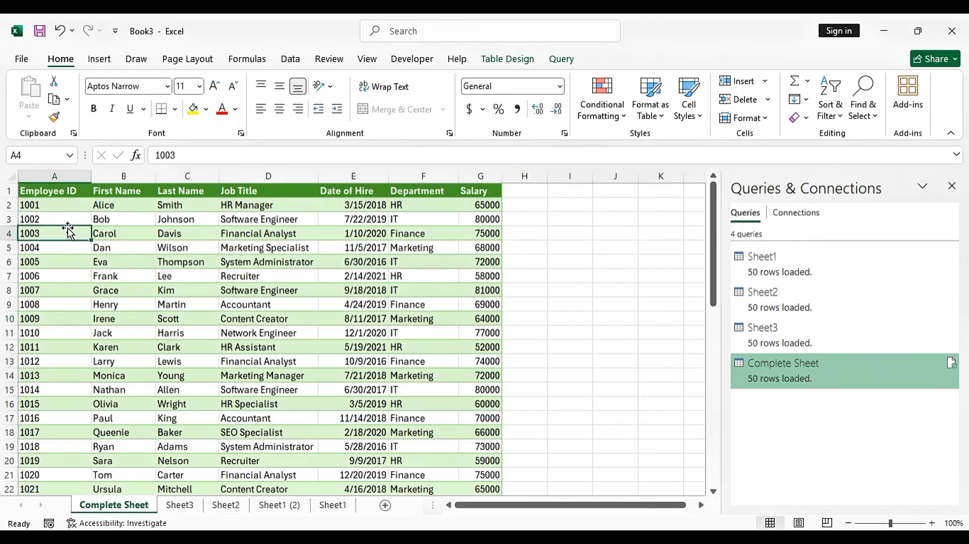
left_click_drag(55, 176, 481, 176)
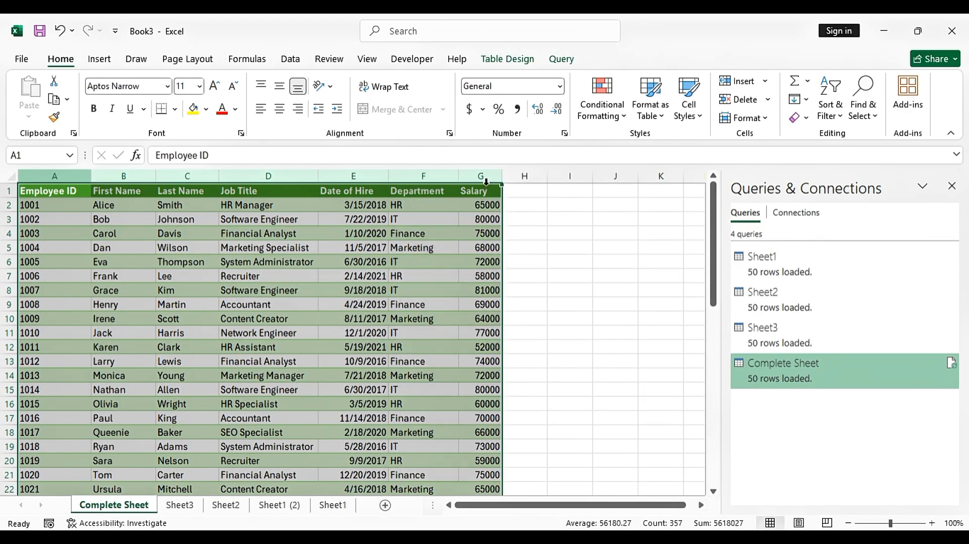
left_click_drag(156, 175, 173, 176)
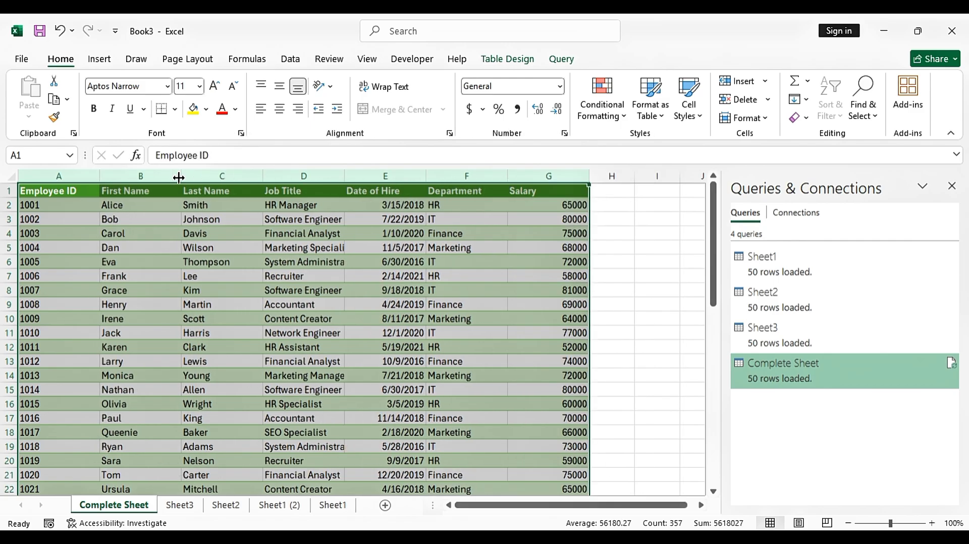
Center the contents of columns A to G horizontally
left_click(76, 182)
left_click_drag(75, 182, 526, 186)
left_click(288, 111)
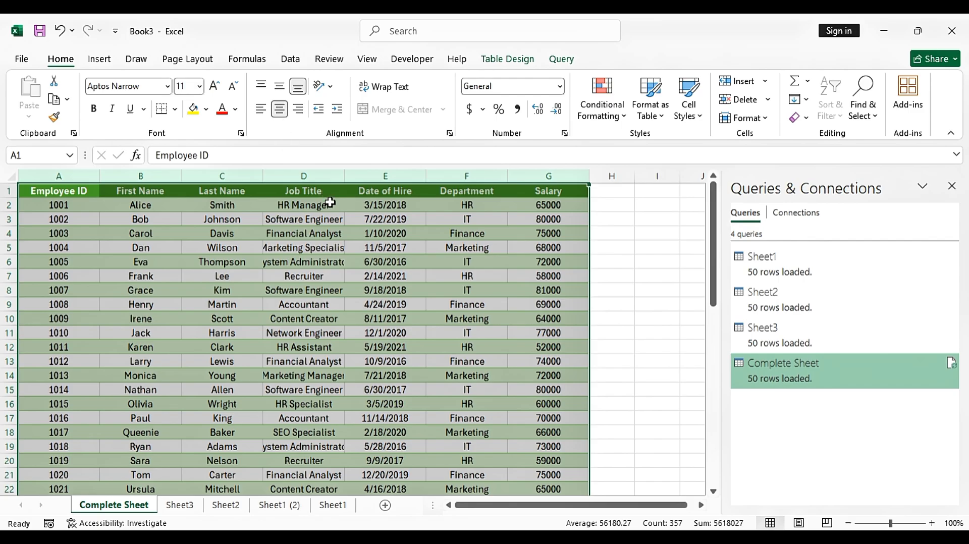
Left-align all the entries in the Job Title column below the header
left_click(308, 247)
left_click(304, 205)
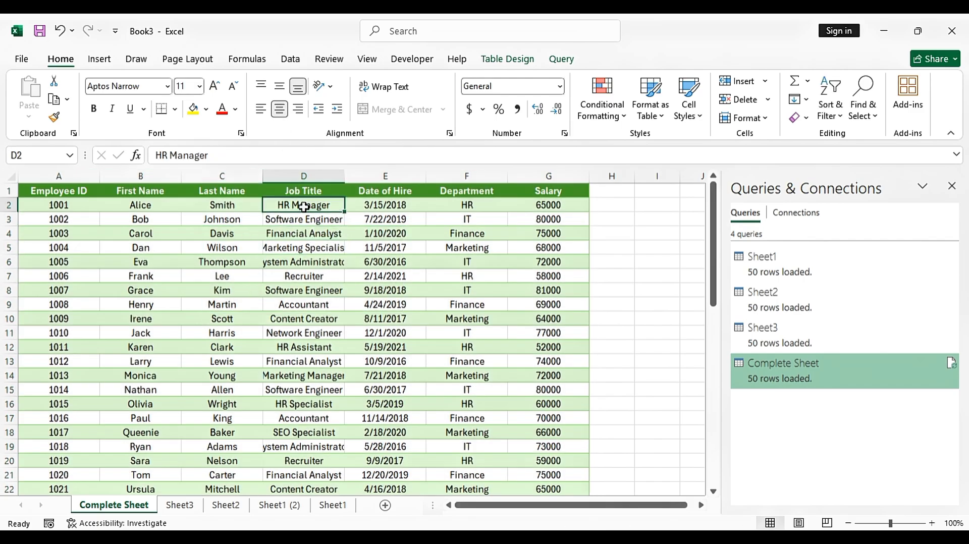
key("ctrl+shift+Down")
left_click(260, 109)
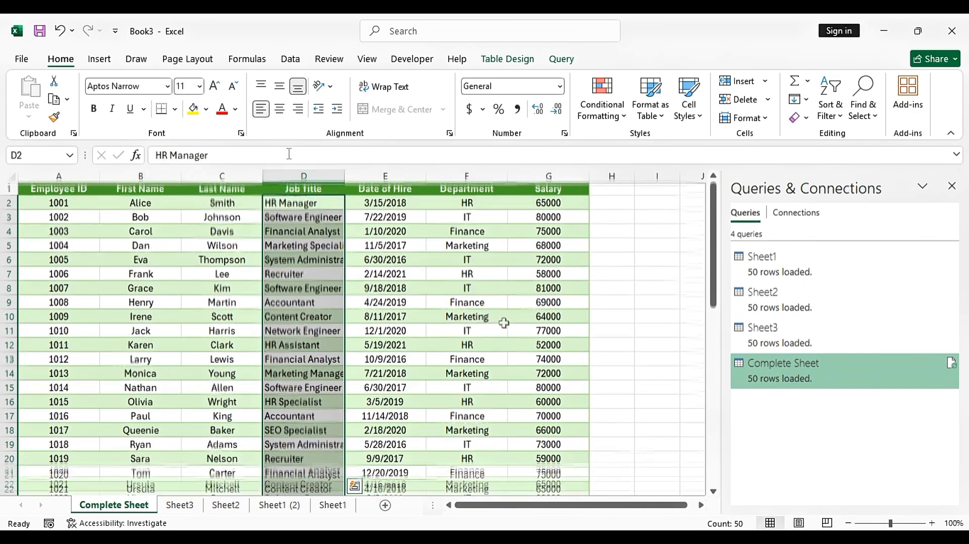
left_click(607, 268)
Format all Salary values as Currency with the $ symbol and 0 decimal places
left_click(551, 204)
key("ctrl+shift+Down")
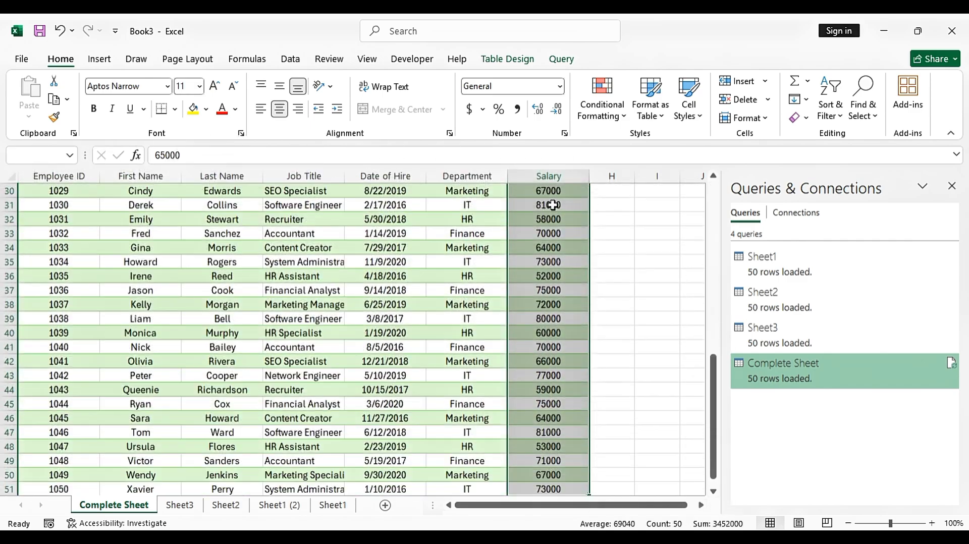
right_click(553, 204)
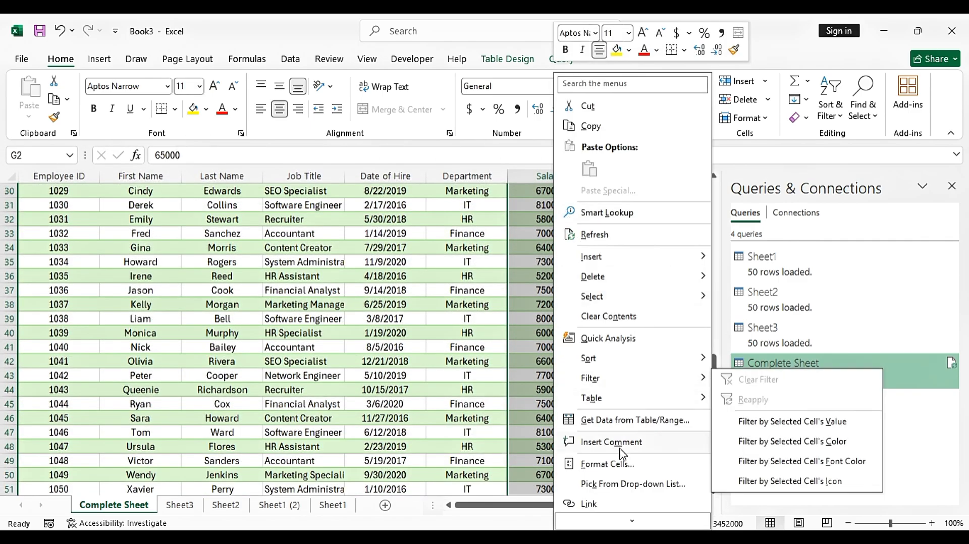
left_click(621, 463)
left_click(445, 268)
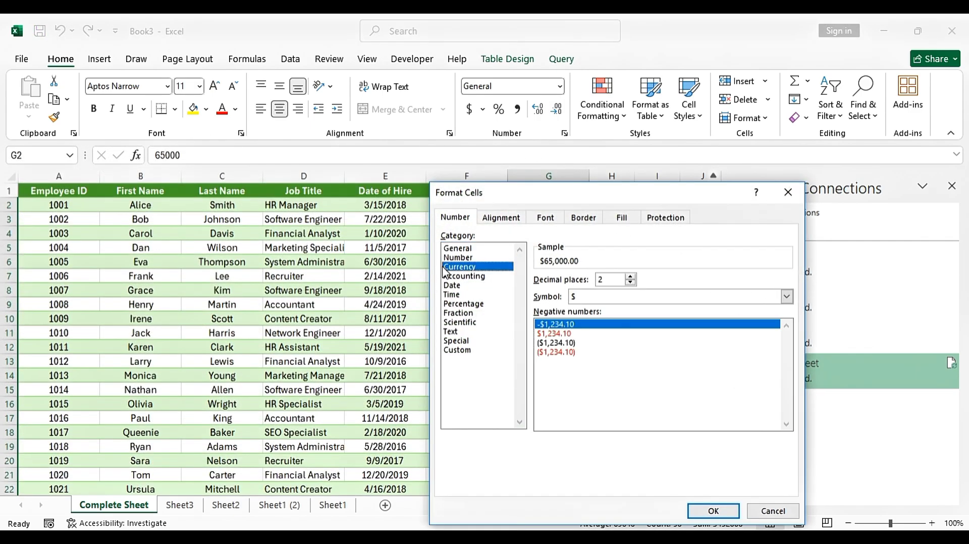
left_click(629, 282)
left_click(630, 283)
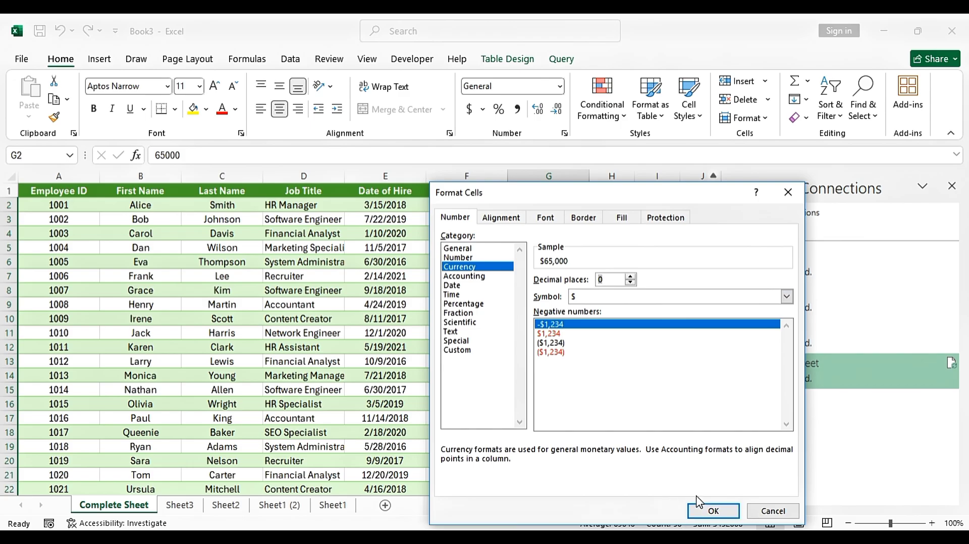
left_click(711, 510)
left_click(642, 286)
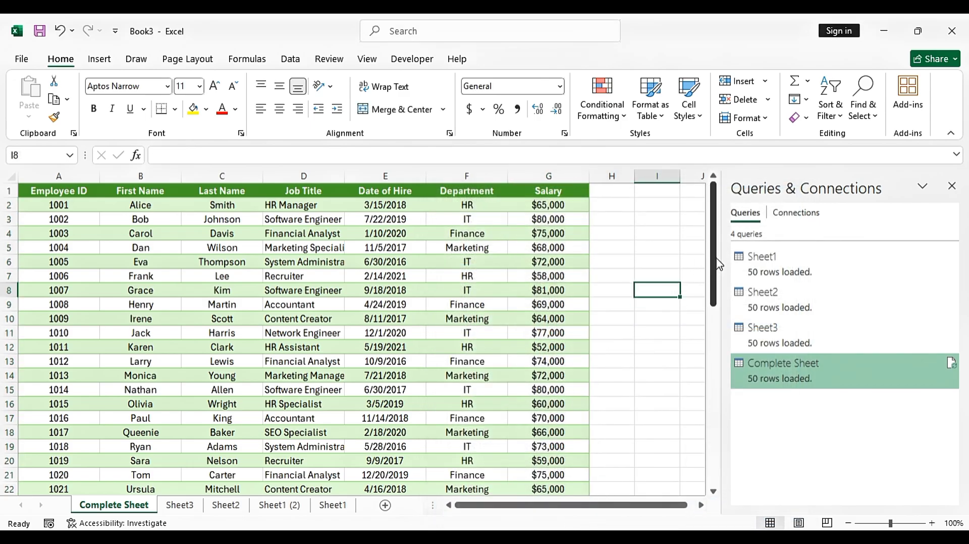
Close the Queries & Connections pane and delete the worksheets Sheet3, Sheet2, Sheet1 (2) and Sheet1, keeping only Complete Sheet
left_click(951, 186)
left_click(648, 259)
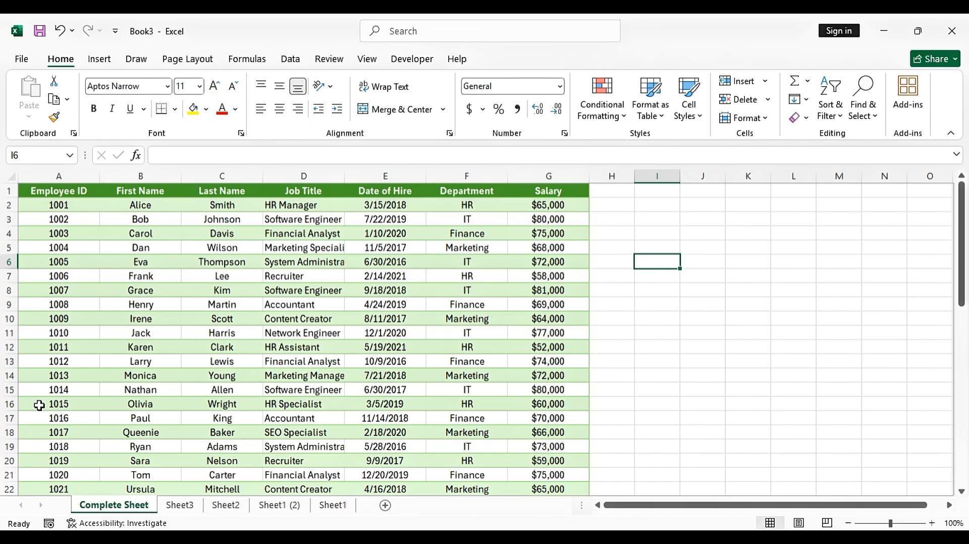
left_click(179, 504)
left_click(339, 506, "shift")
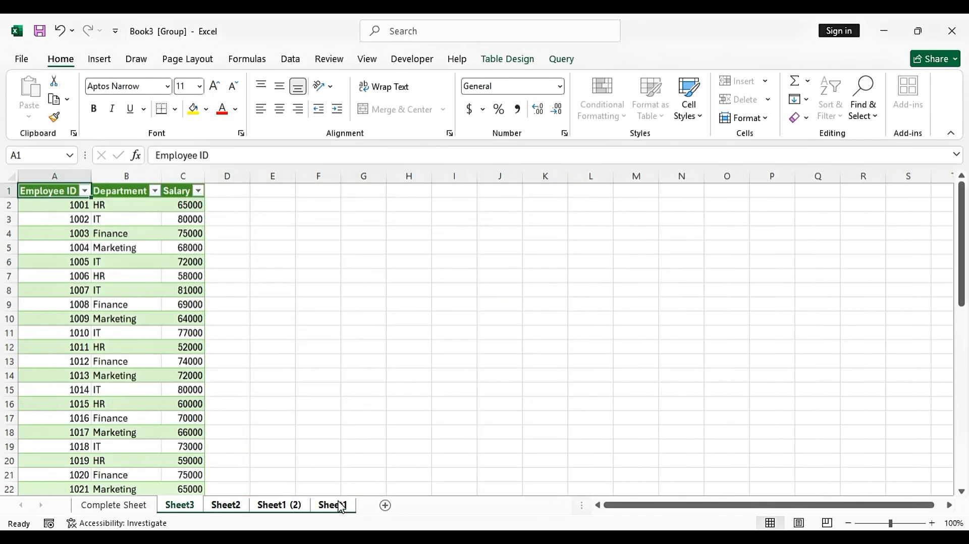
right_click(341, 507)
left_click(376, 306)
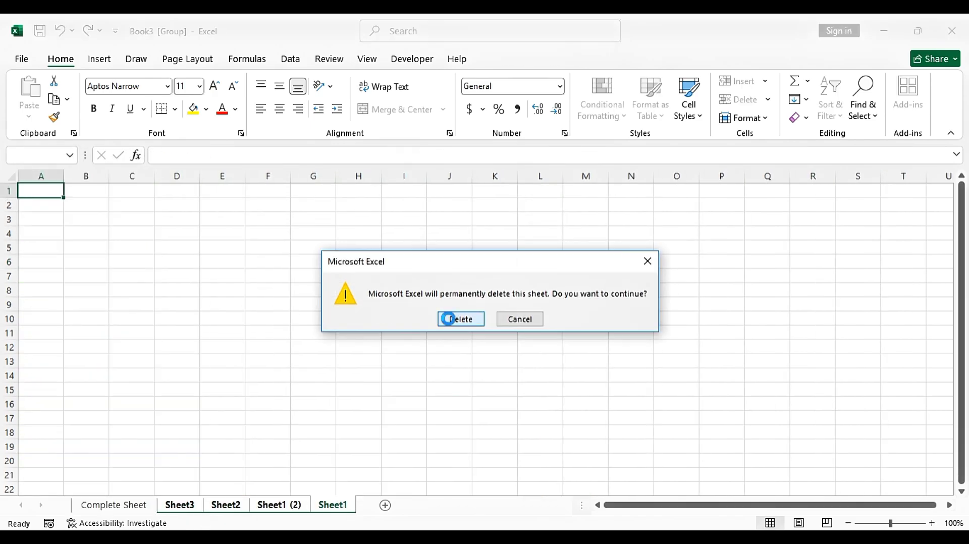
left_click(448, 318)
left_click(651, 317)
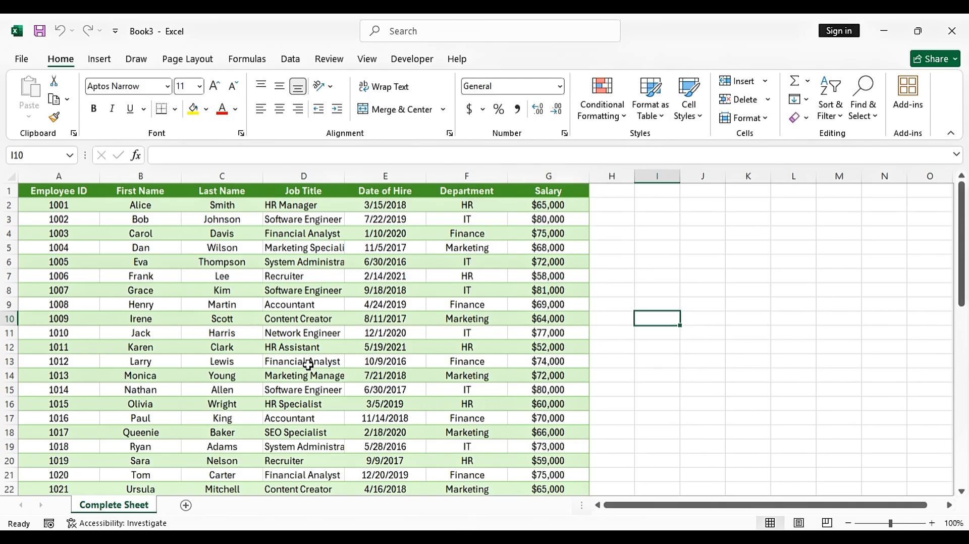
mouse_move(966, 236)
left_mouse_down()
mouse_move(966, 387)
mouse_move(966, 232)
left_mouse_up()
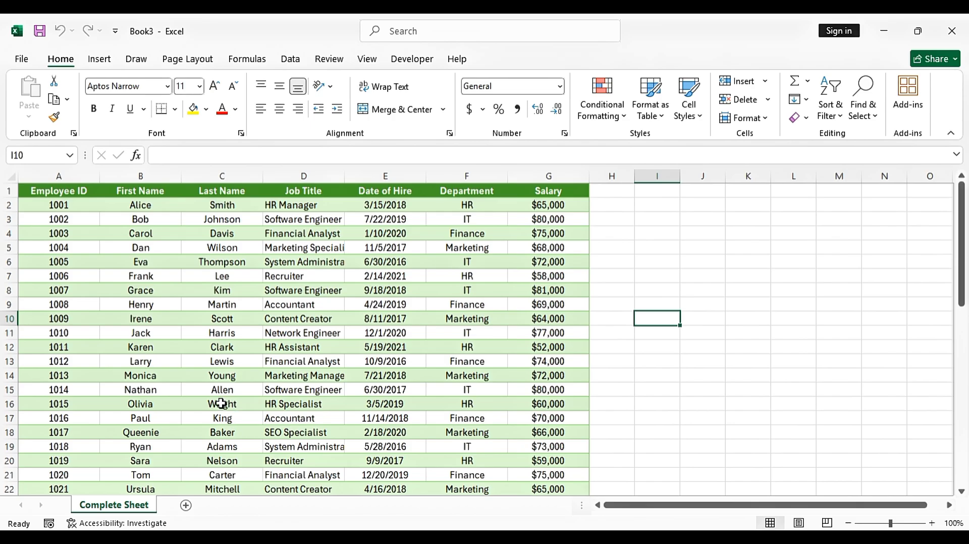